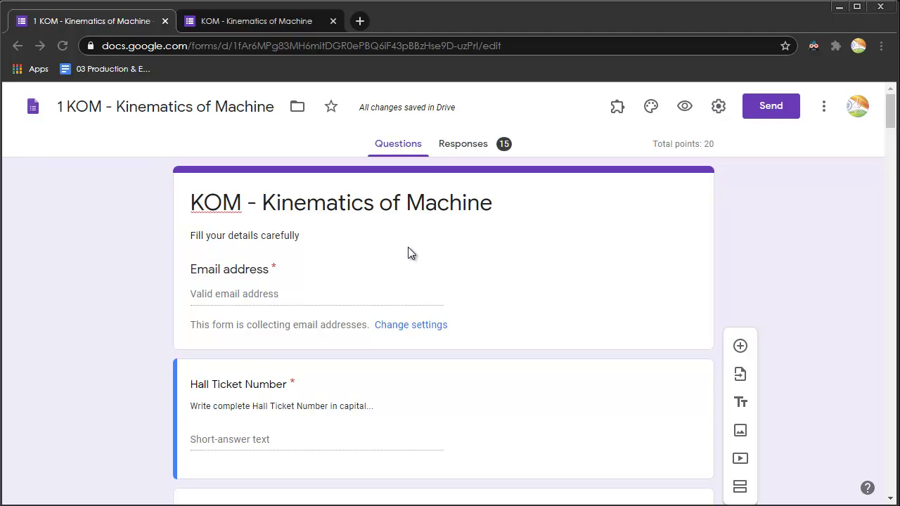
Review the quiz form's title, email, Hall Ticket Number and WhatsApp number fields, the test-questions heading, and the first question
left_click(328, 210)
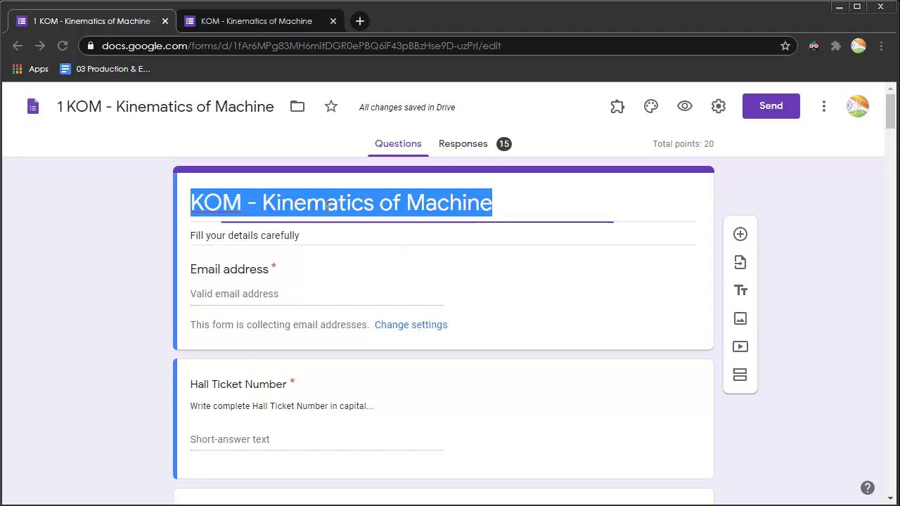
left_click(102, 295)
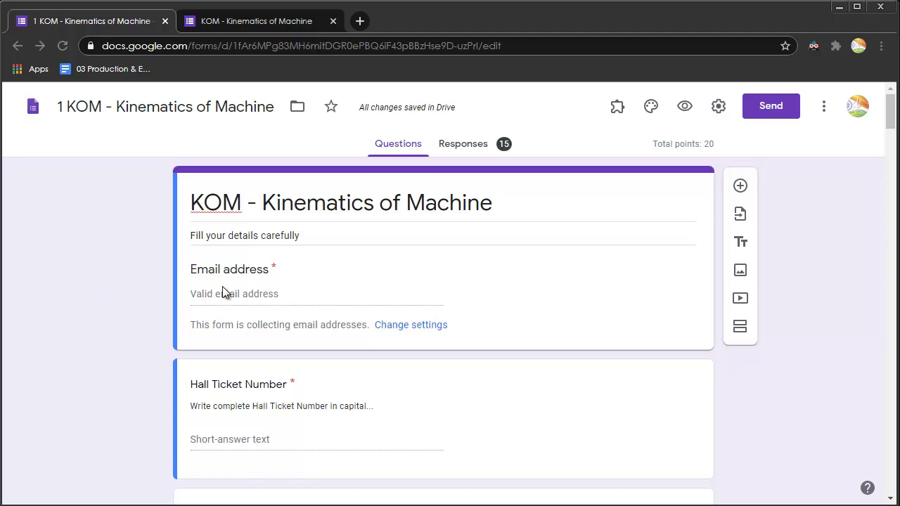
scroll(255, 292, "down", 4)
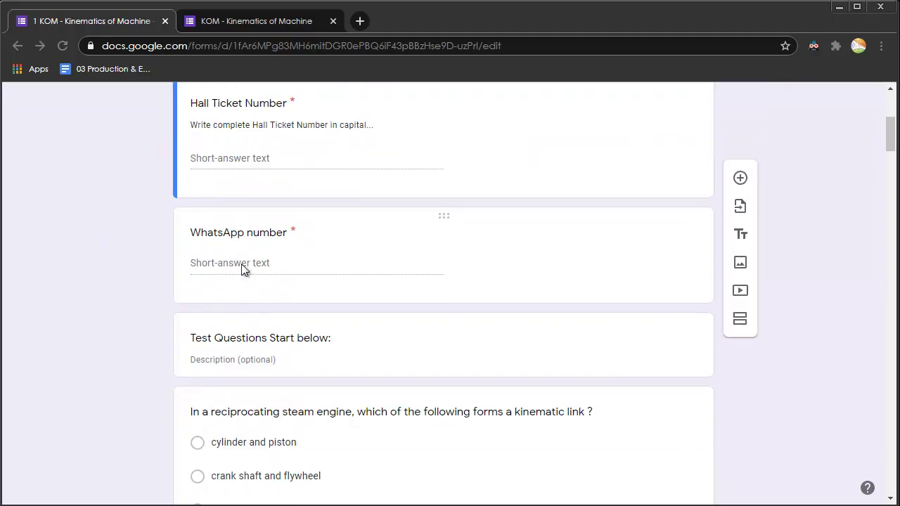
scroll(243, 264, "down", 1)
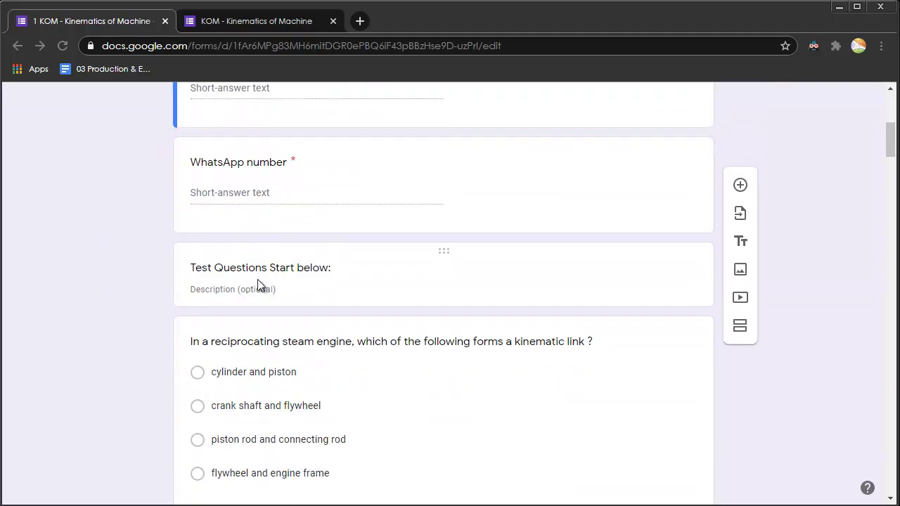
left_click(262, 269)
left_click(159, 306)
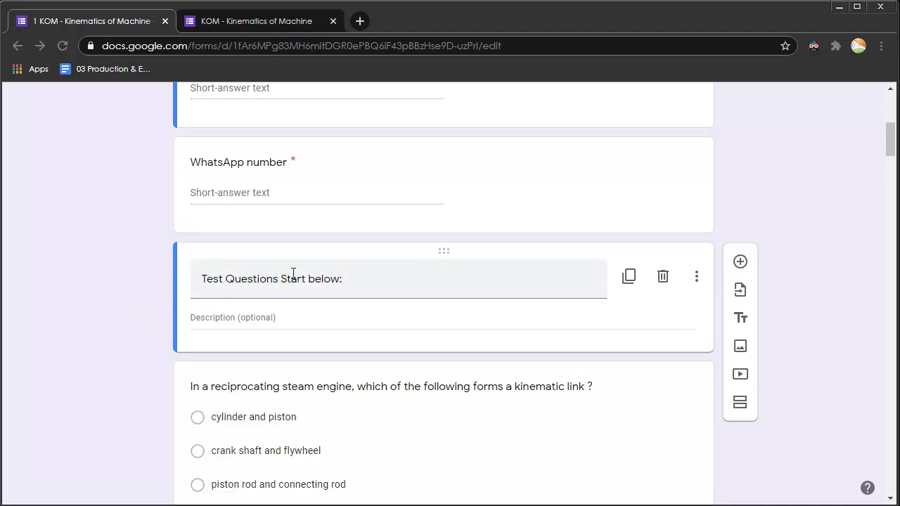
scroll(294, 445, "down", 2)
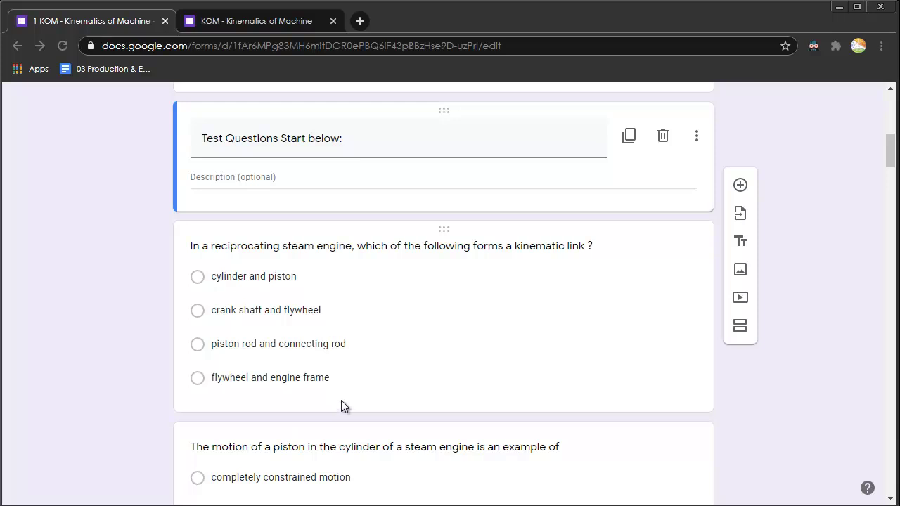
scroll(341, 403, "down", 1)
scroll(340, 405, "up", 2)
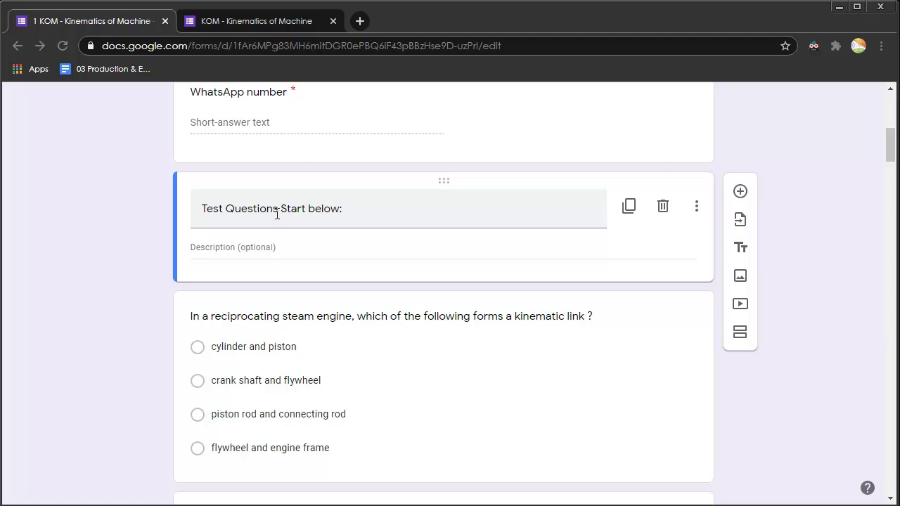
scroll(148, 299, "up", 5)
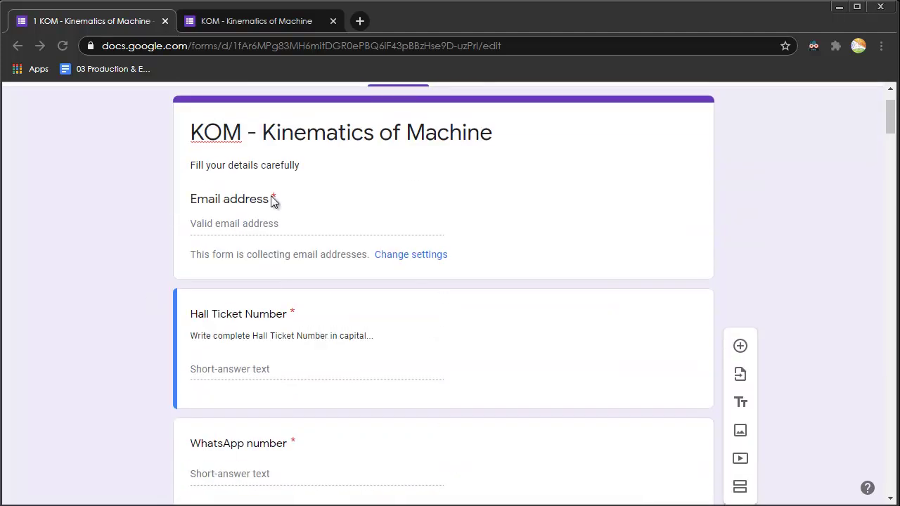
scroll(264, 333, "down", 1)
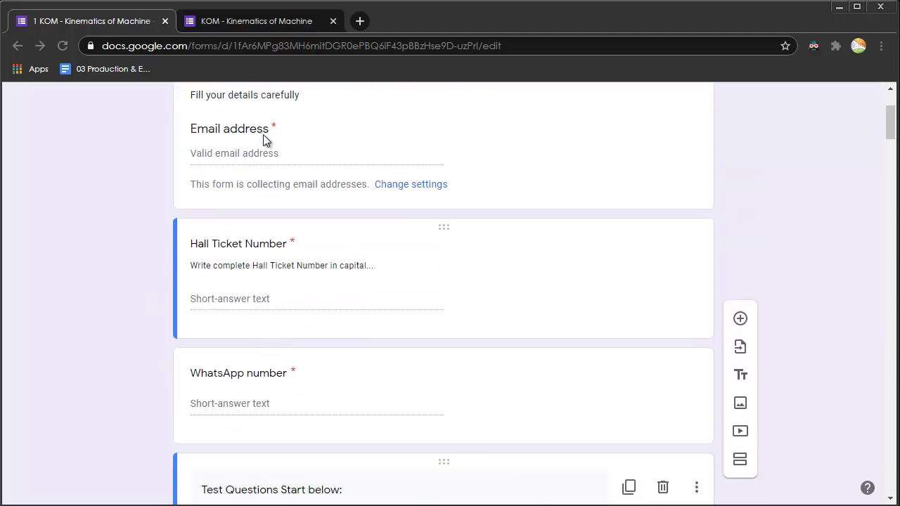
scroll(253, 345, "down", 5)
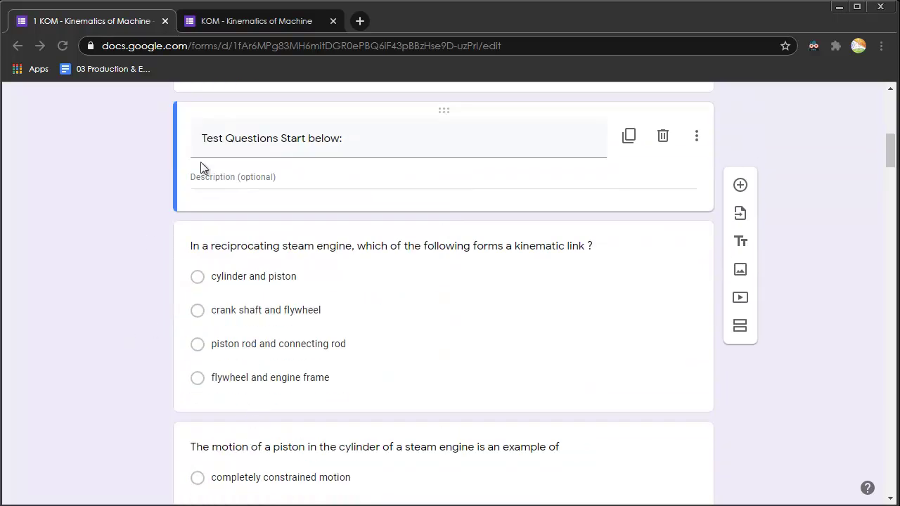
Examine the steam engine question's text, options, marked answer and extra settings, and skim the rest of the form
left_click(247, 140)
left_click(109, 330)
left_click(252, 246)
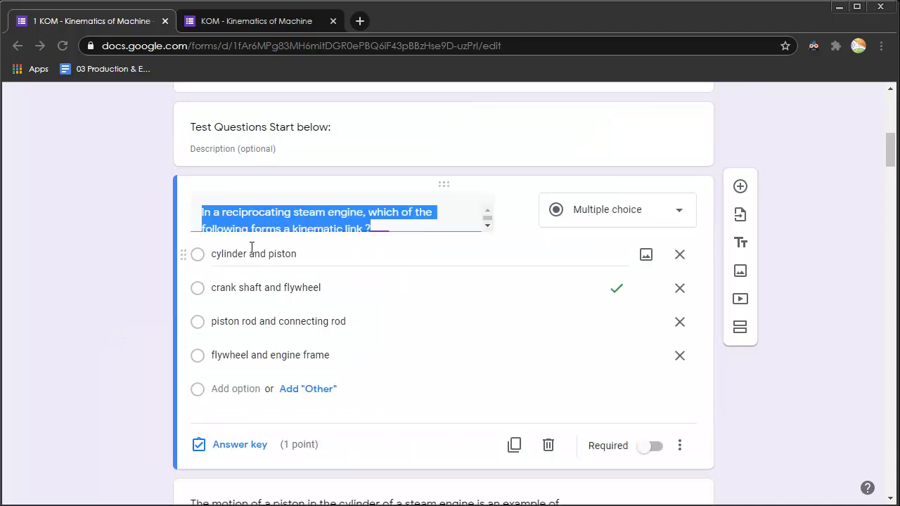
left_click(274, 257)
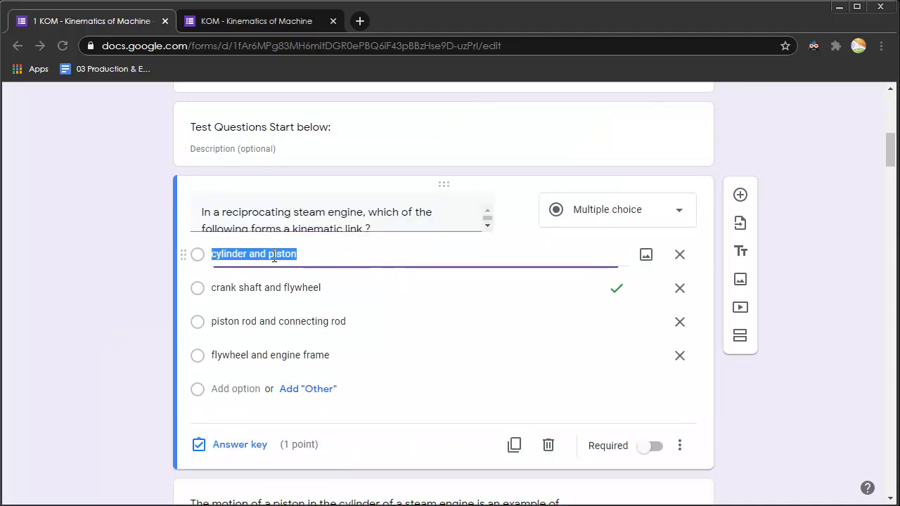
left_click(278, 217)
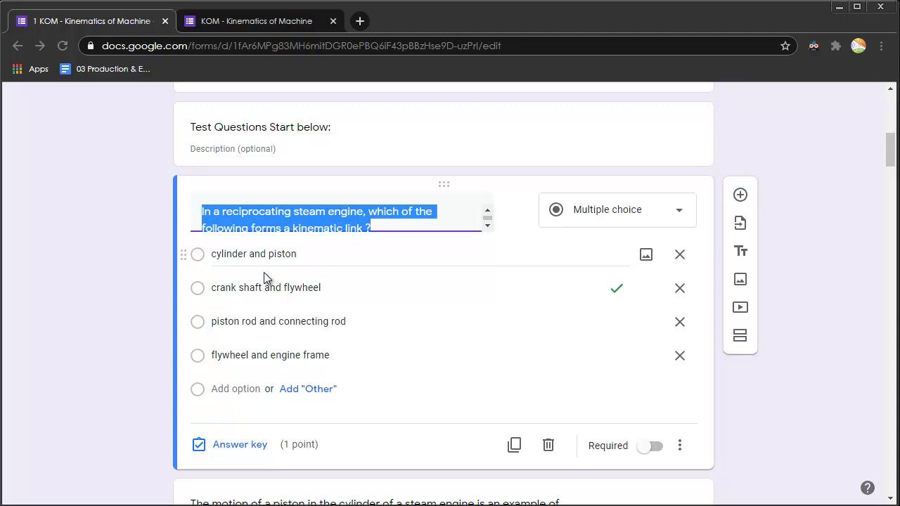
left_click(679, 449)
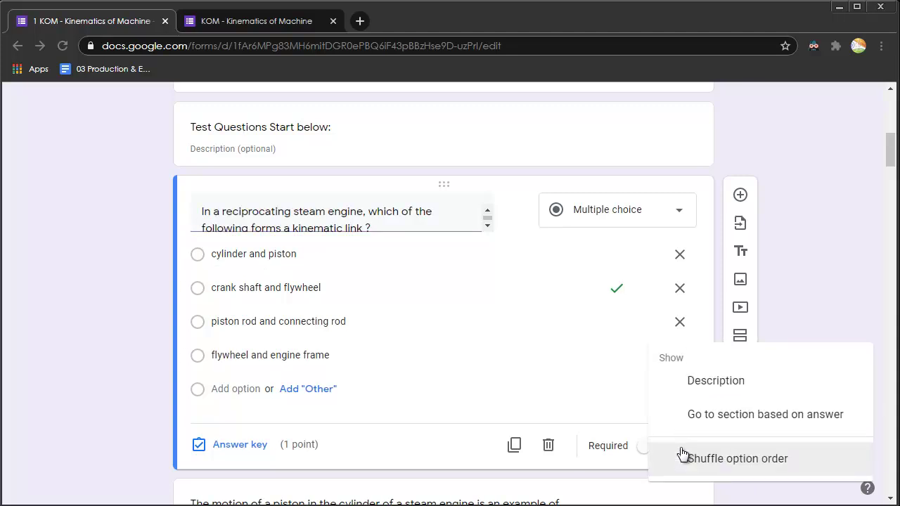
left_click(607, 403)
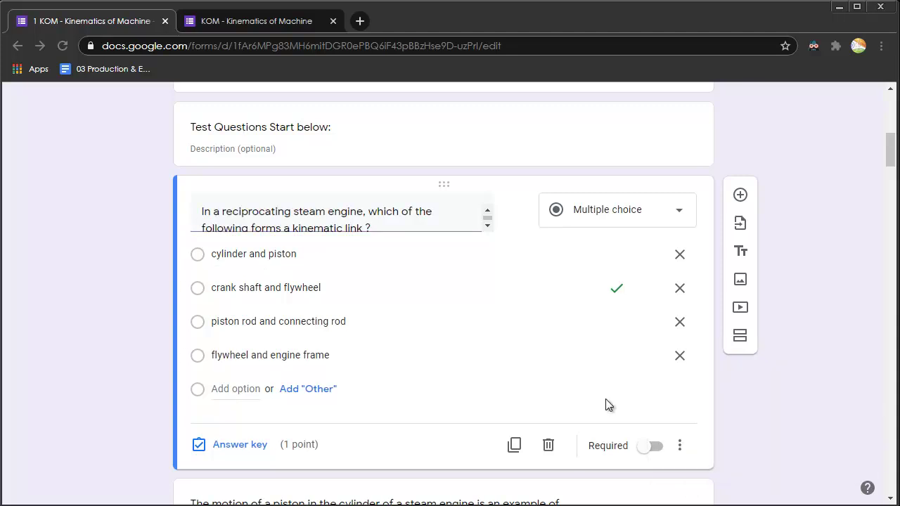
left_click(681, 449)
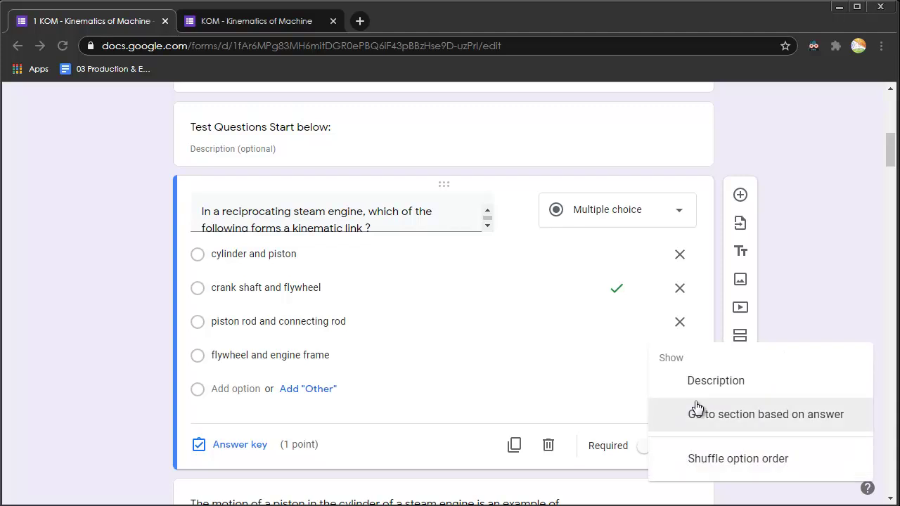
left_click(156, 347)
scroll(152, 393, "down", 8)
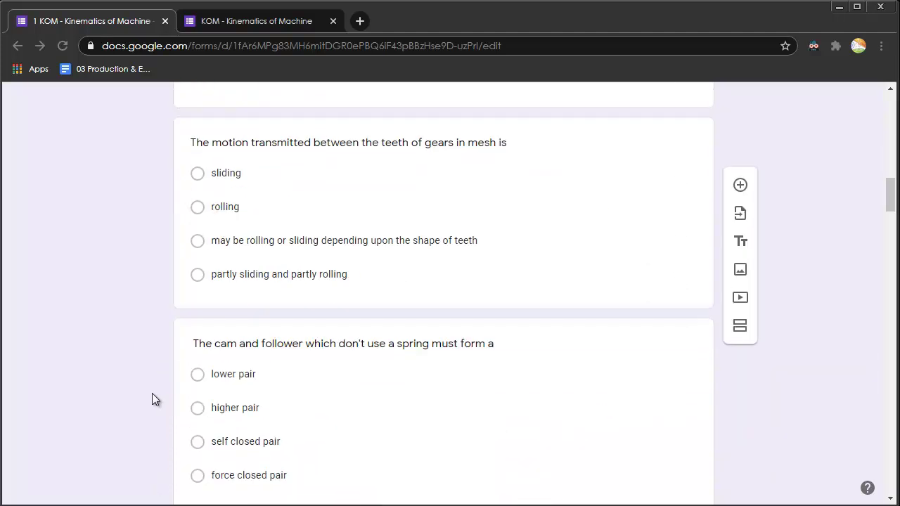
scroll(152, 394, "up", 15)
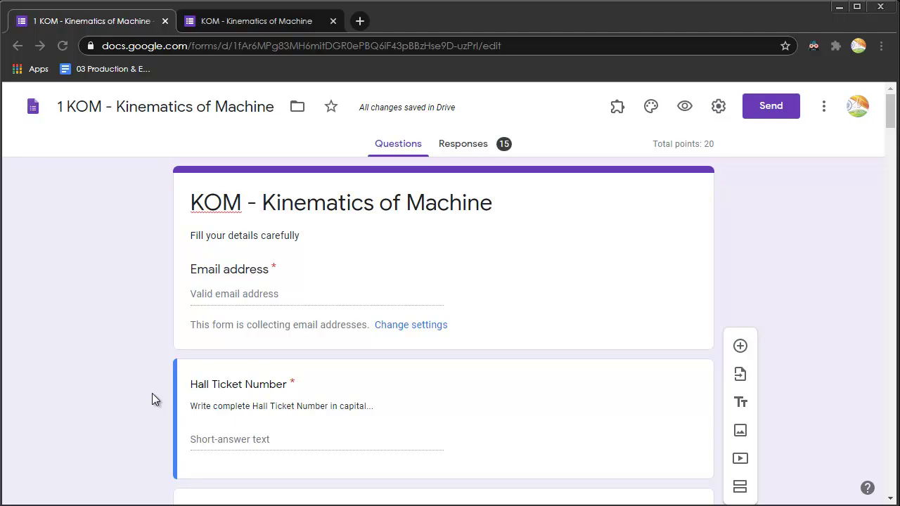
scroll(124, 362, "down", 5)
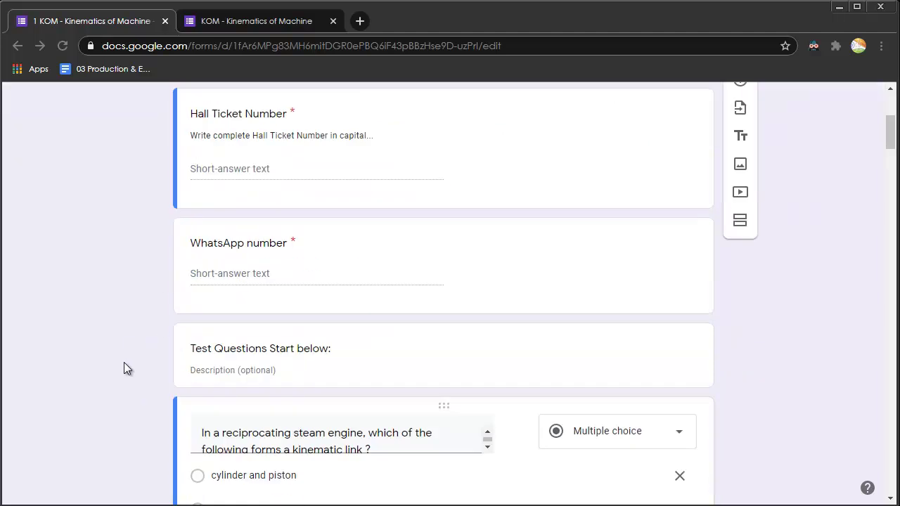
scroll(124, 362, "up", 6)
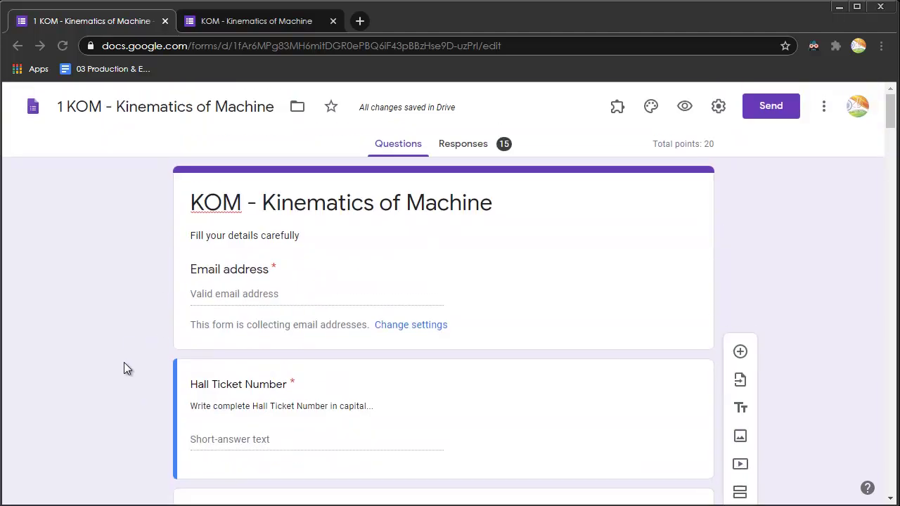
View the form's response summary, examining the insights, points distribution, frequently missed questions and respondent scores
left_click(478, 146)
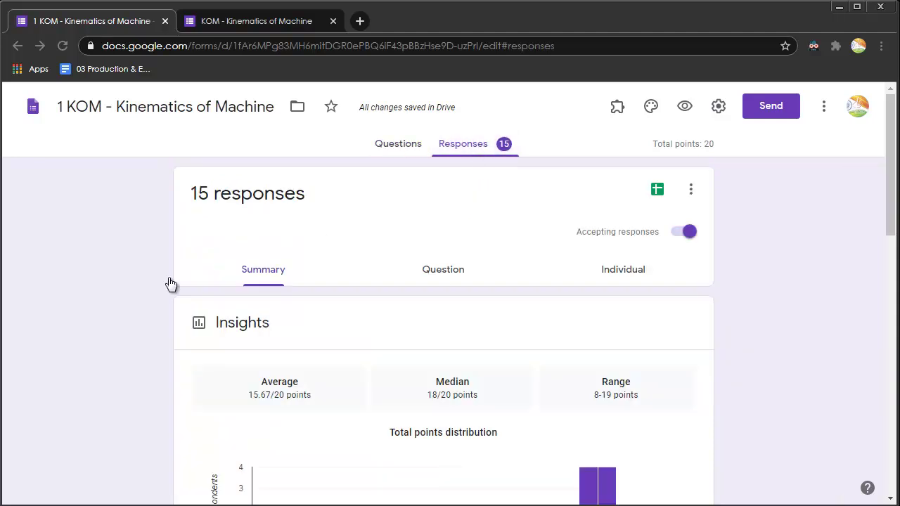
scroll(128, 291, "down", 4)
scroll(125, 285, "up", 1)
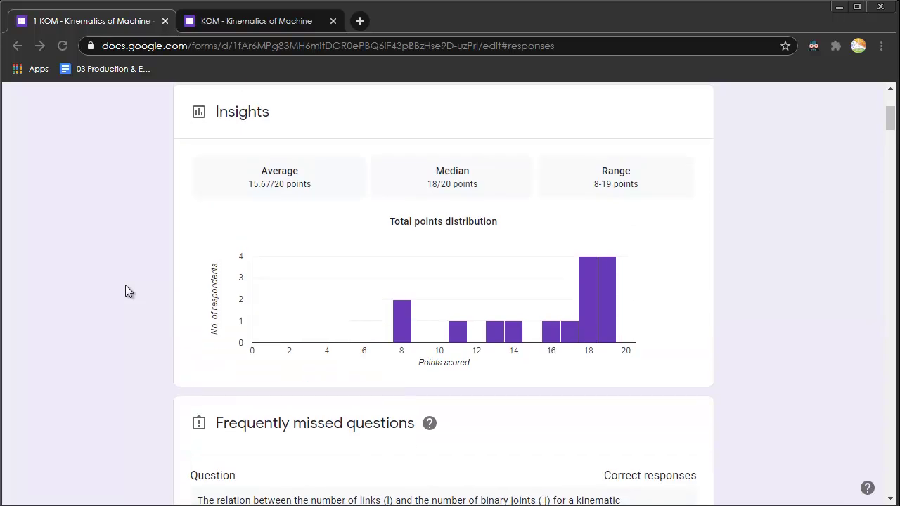
scroll(117, 219, "up", 2)
scroll(353, 194, "down", 10)
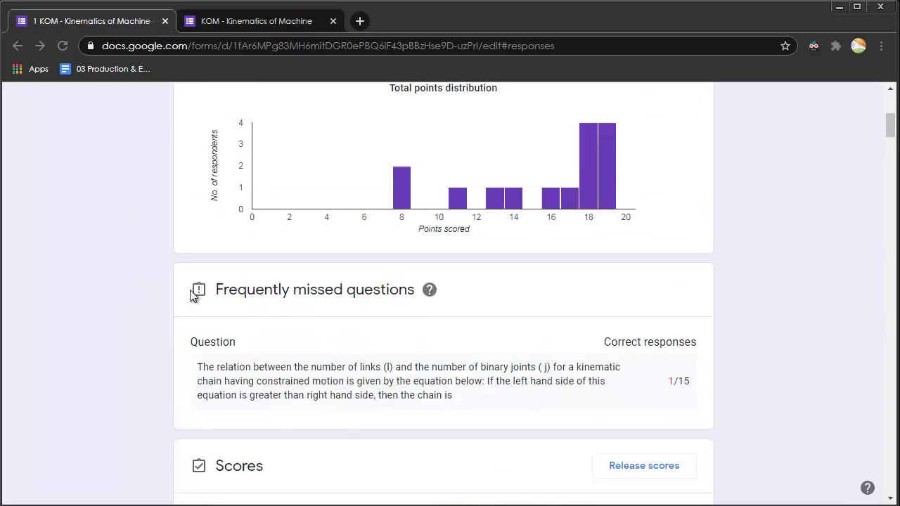
scroll(190, 345, "down", 4)
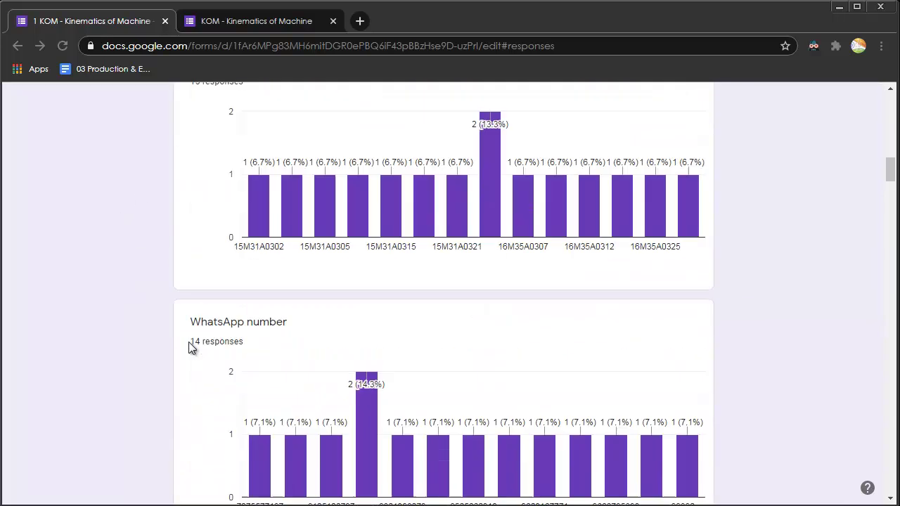
scroll(195, 326, "up", 5)
scroll(117, 357, "up", 5)
Examine the per-question response charts, including the correct-answer count for the reciprocating steam engine question
scroll(117, 357, "down", 12)
scroll(116, 356, "down", 2)
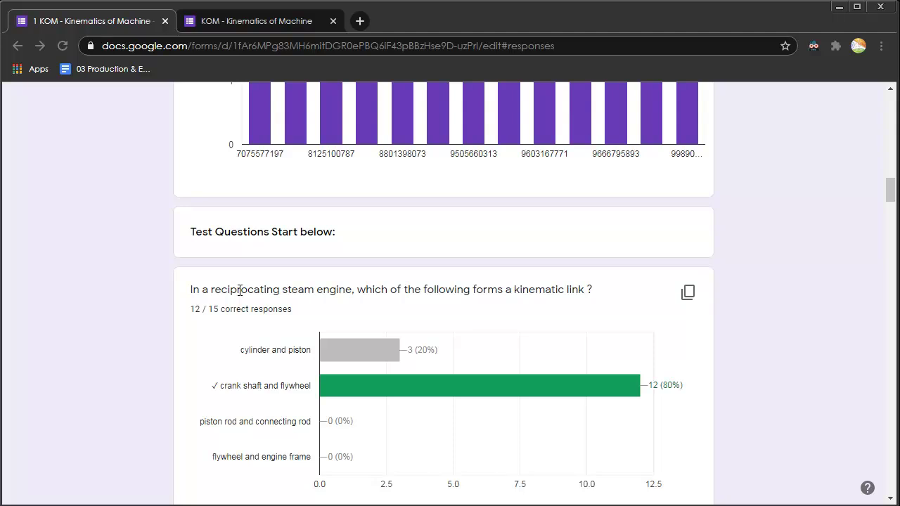
scroll(171, 315, "down", 1)
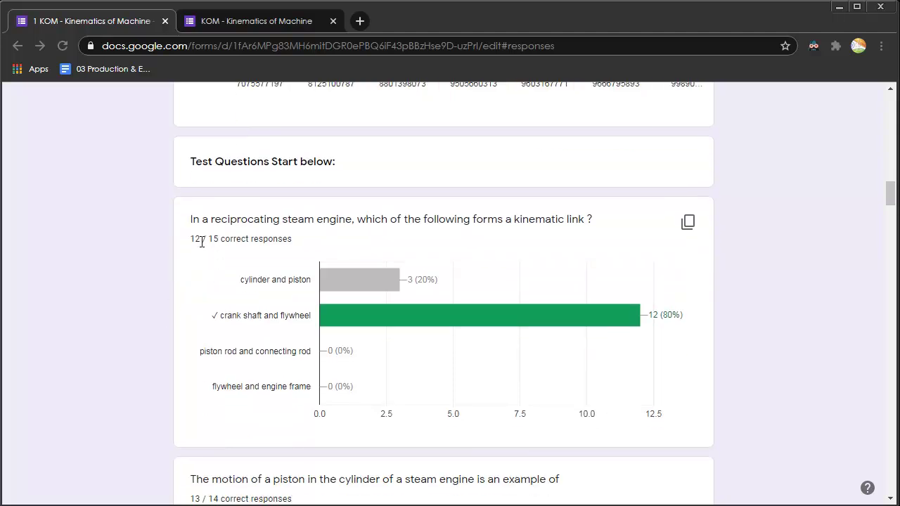
mouse_move(391, 318)
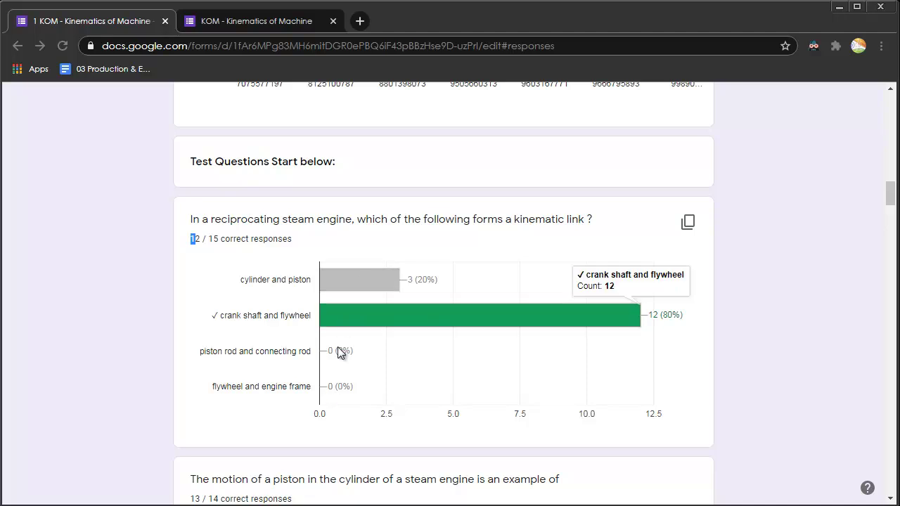
scroll(120, 396, "down", 10)
scroll(119, 391, "down", 15)
scroll(118, 396, "up", 15)
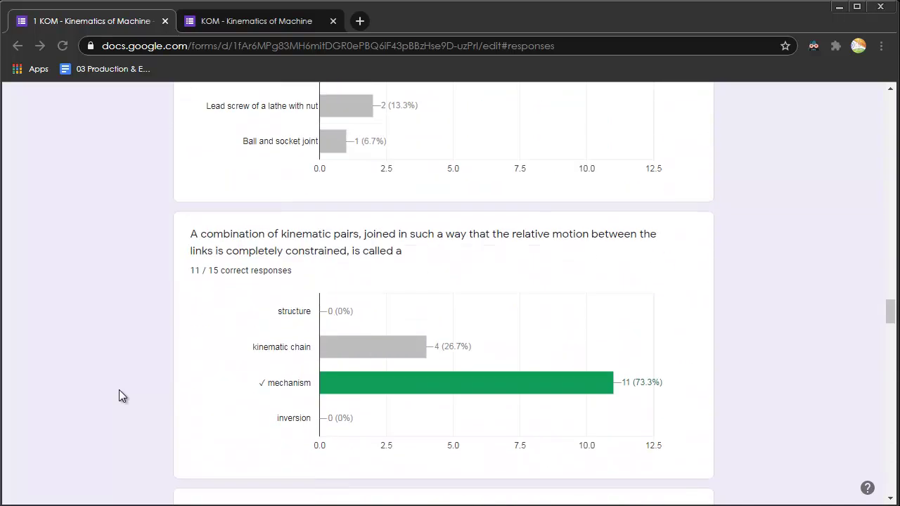
scroll(119, 391, "up", 20)
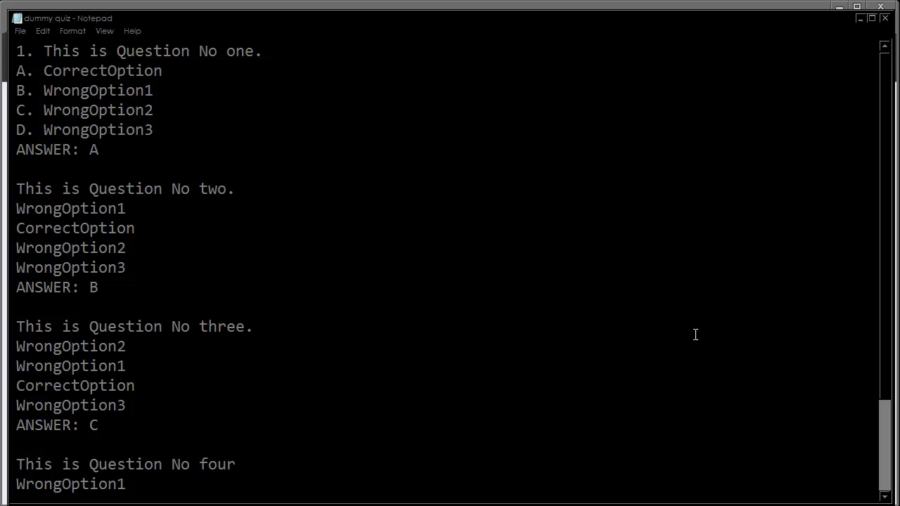
In the dummy quiz file in Notepad, remove the number from question one and the A–D letters from its options
left_click(145, 90)
left_click_drag(44, 51, 5, 90)
left_click_drag(44, 51, 5, 130)
key("Delete")
key("Delete")
key("Delete")
key("Delete")
key("Delete")
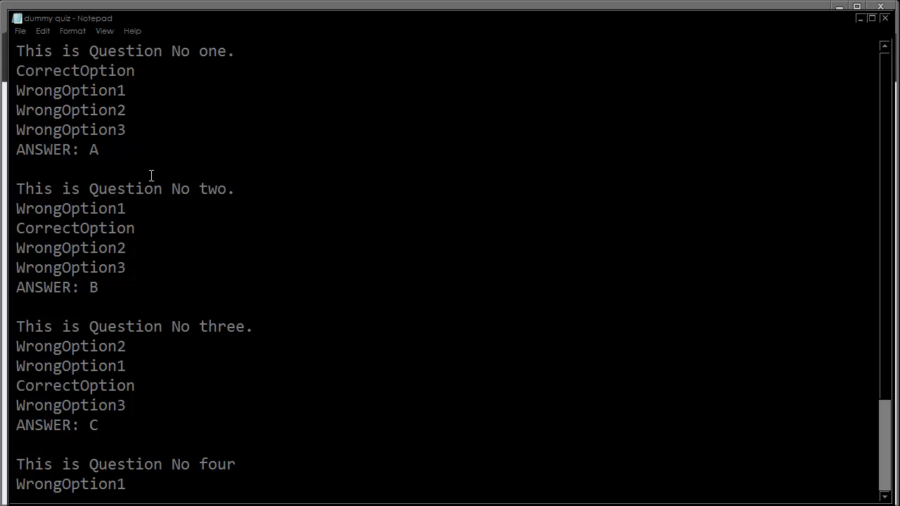
Check the layout of the four dummy questions, comparing each correct option's position with its ANSWER letter
left_click(63, 51)
left_click(119, 228)
double_click(120, 227)
left_click(117, 208)
left_click(124, 276)
left_click(124, 426)
scroll(137, 430, "down", 2)
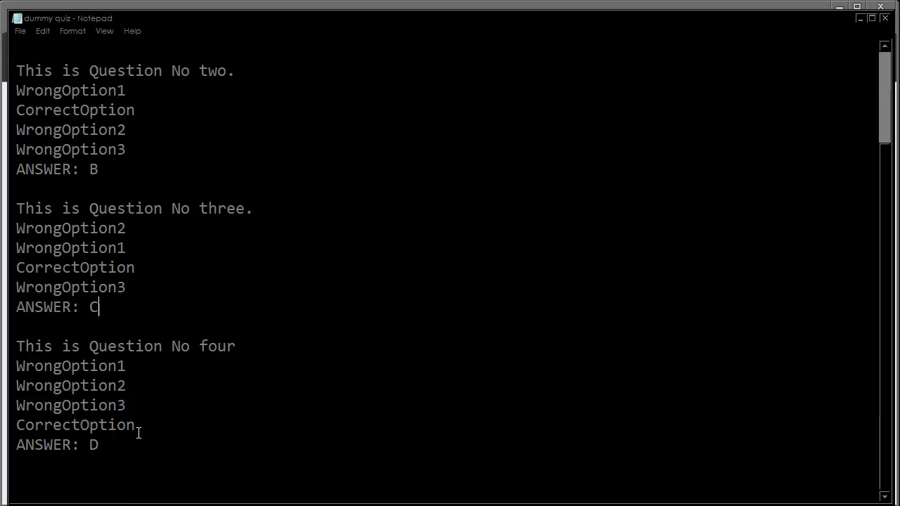
scroll(366, 384, "up", 2)
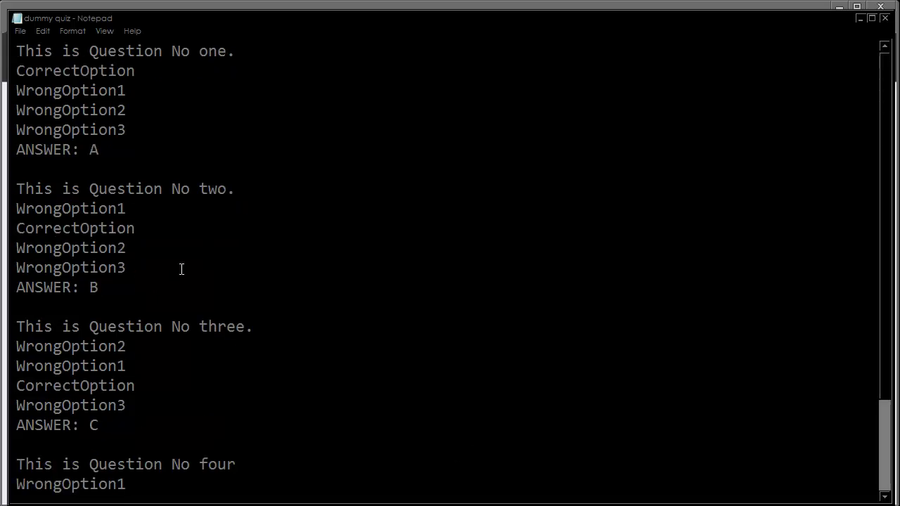
Resize the Notepad and browser windows so the form and the dummy quiz text sit side by side
left_click_drag(9, 192, 506, 252)
left_click(443, 26)
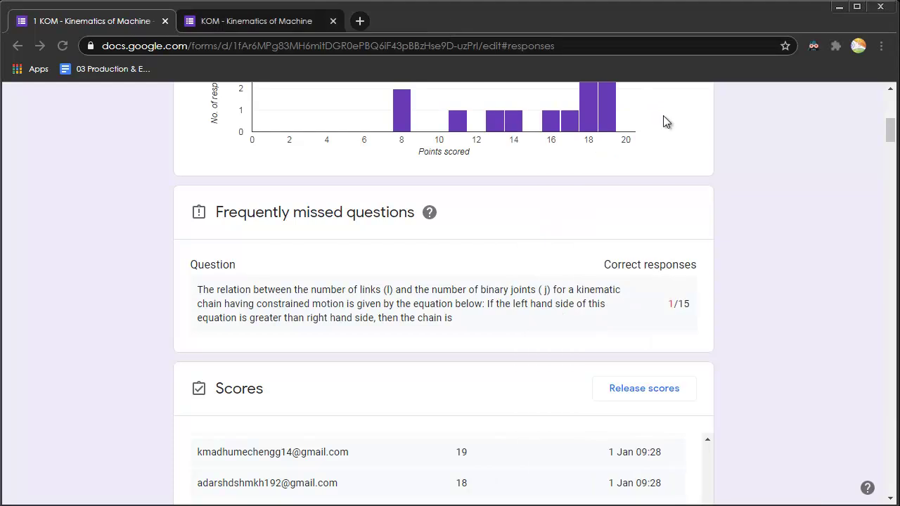
left_click_drag(891, 255, 451, 282)
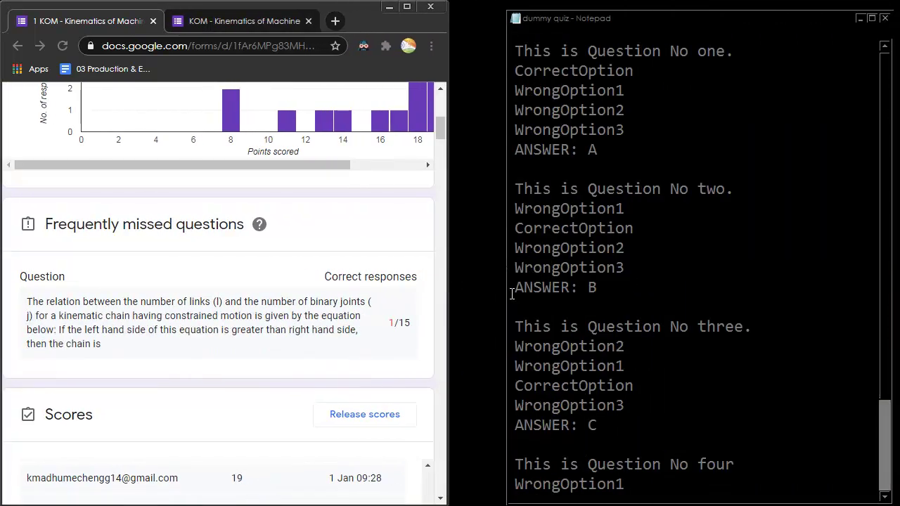
left_click_drag(509, 293, 461, 295)
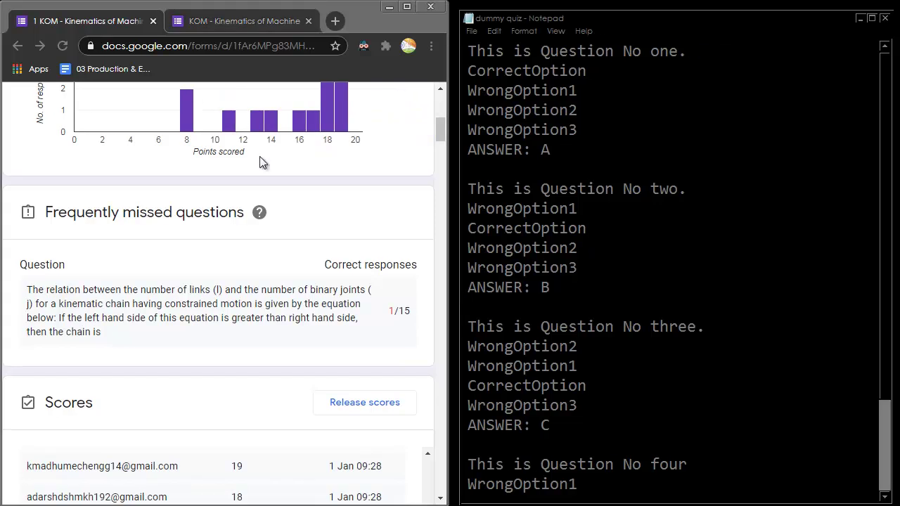
Replace the live KOM - Kinematics of Machine form in the second browser tab with the Google homepage
scroll(256, 181, "up", 6)
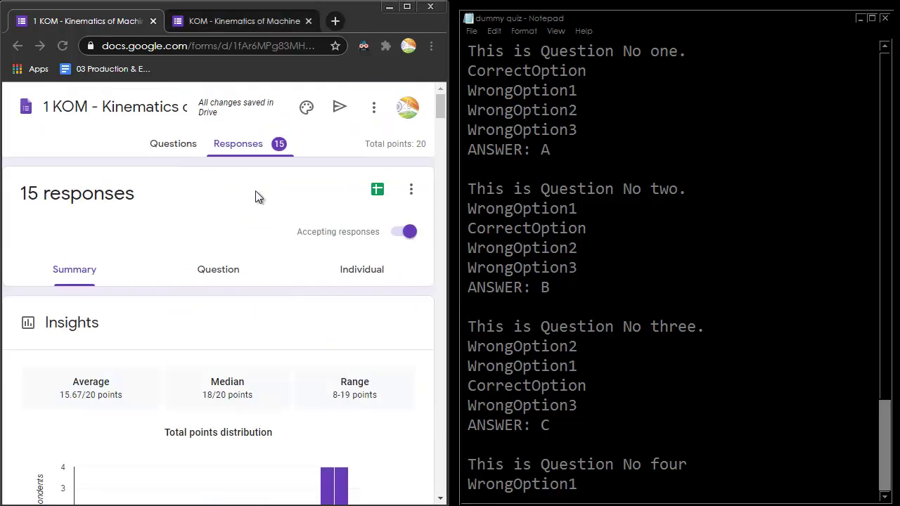
left_click(226, 21)
left_click(231, 43)
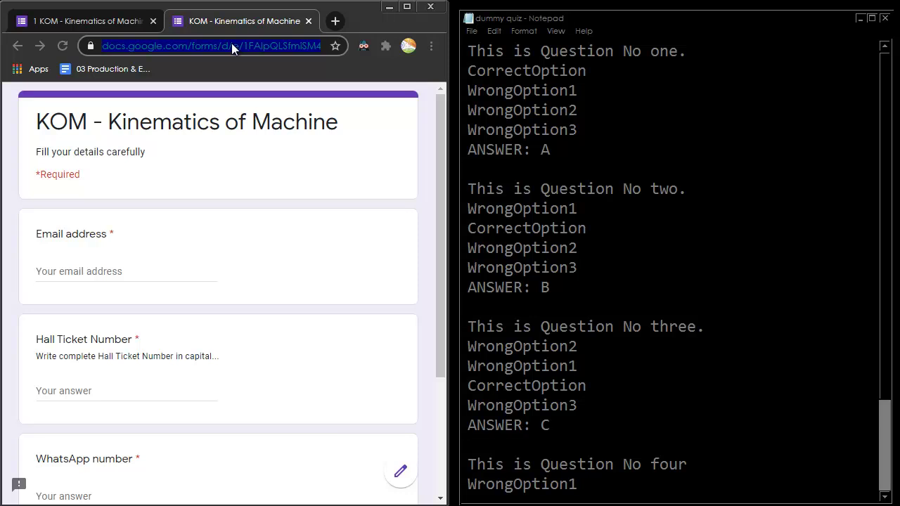
type("google")
key("Return")
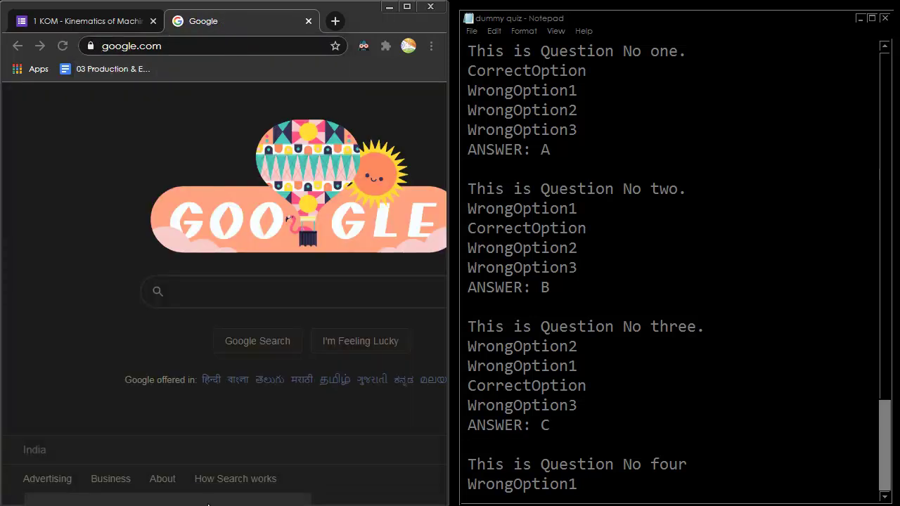
Widen the browser window to the full screen width and turn off the dark page theme for the Google page
left_click_drag(208, 504, 320, 503)
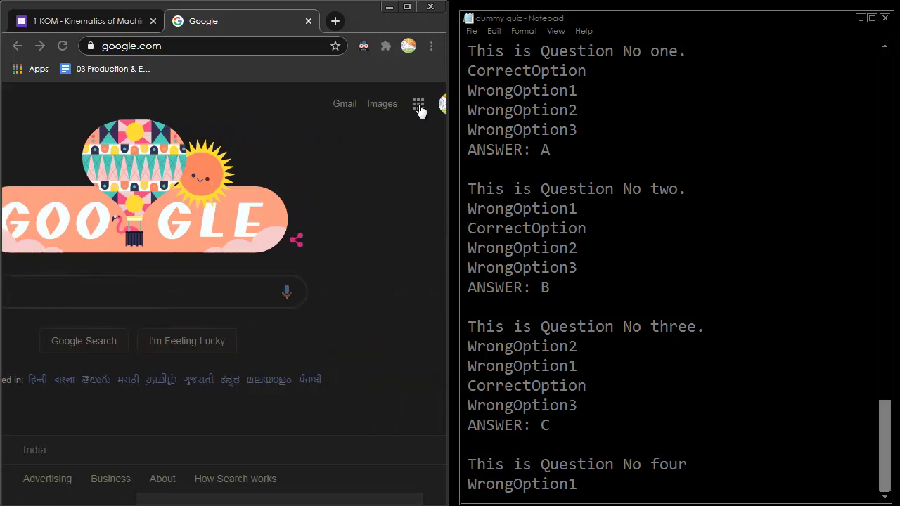
left_click_drag(461, 233, 899, 296)
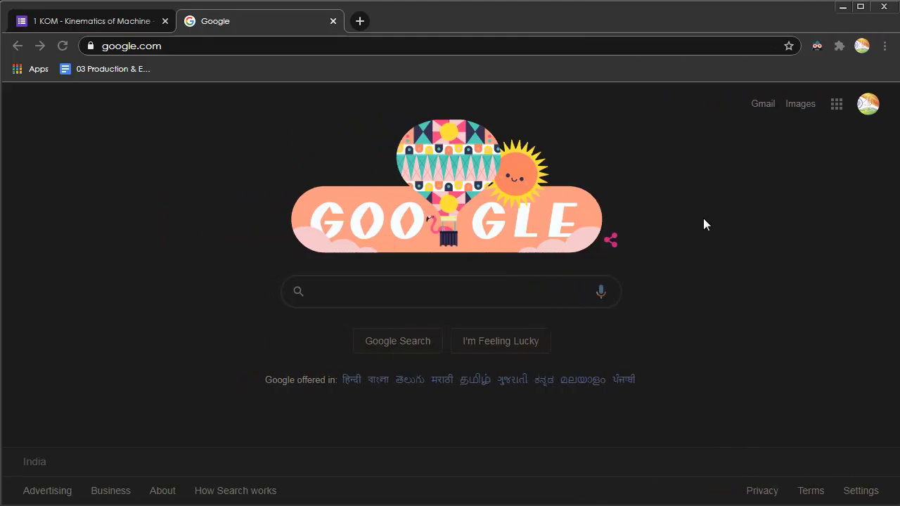
left_click(820, 47)
left_click(696, 104)
left_click(881, 239)
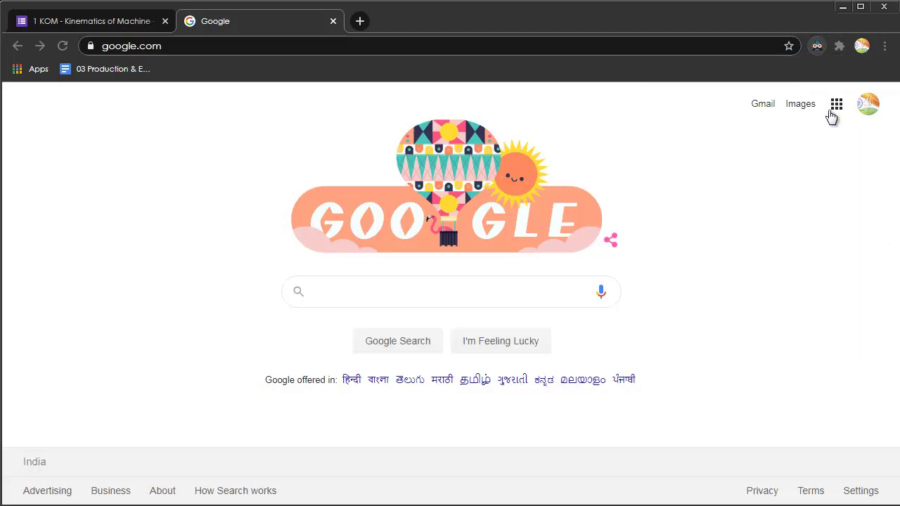
Go from the Google homepage to Google Drive and open the Methodist OU folder in My Drive
left_click(837, 105)
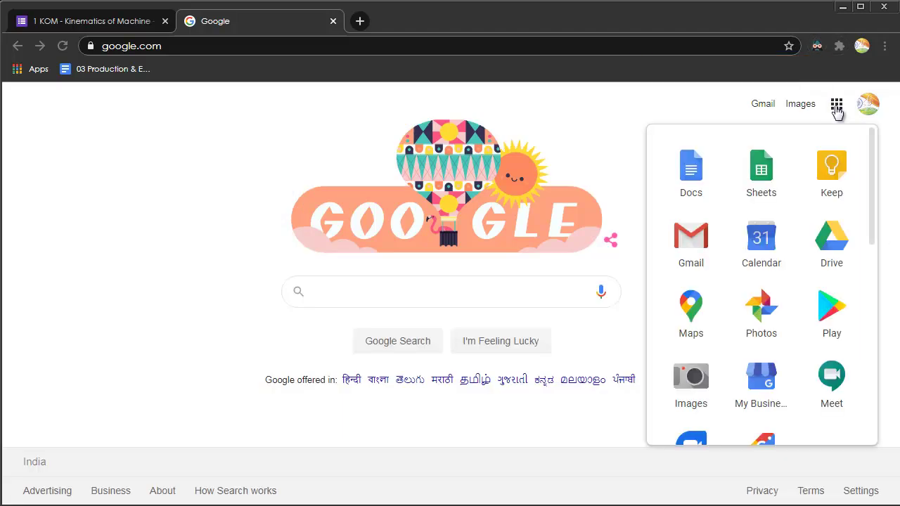
left_click(830, 246)
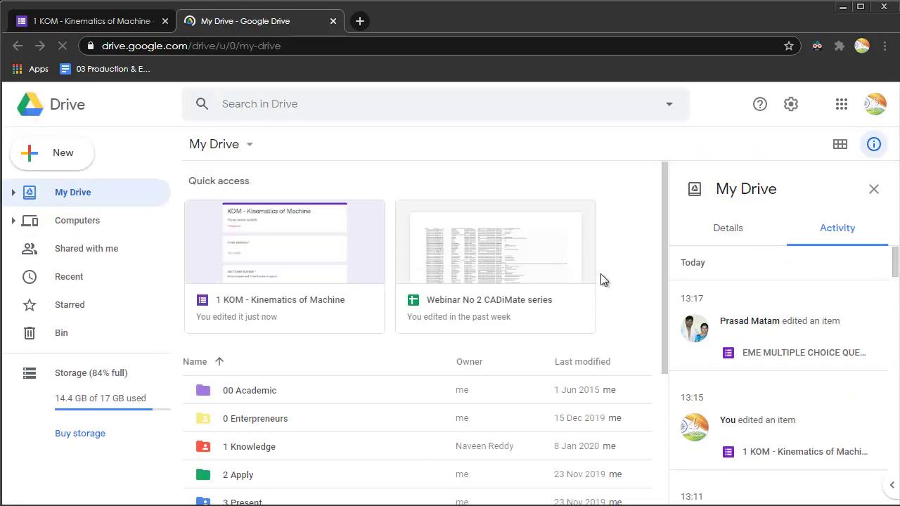
left_click_drag(662, 262, 666, 398)
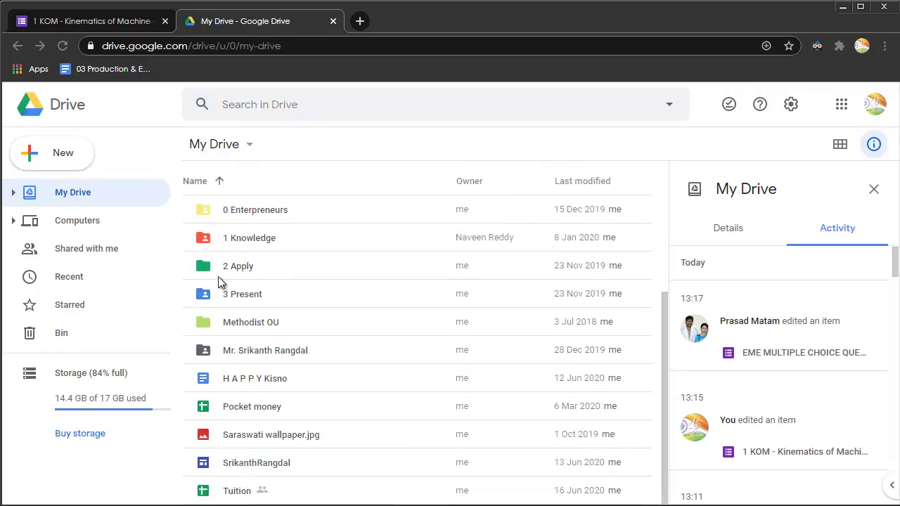
left_click(237, 327)
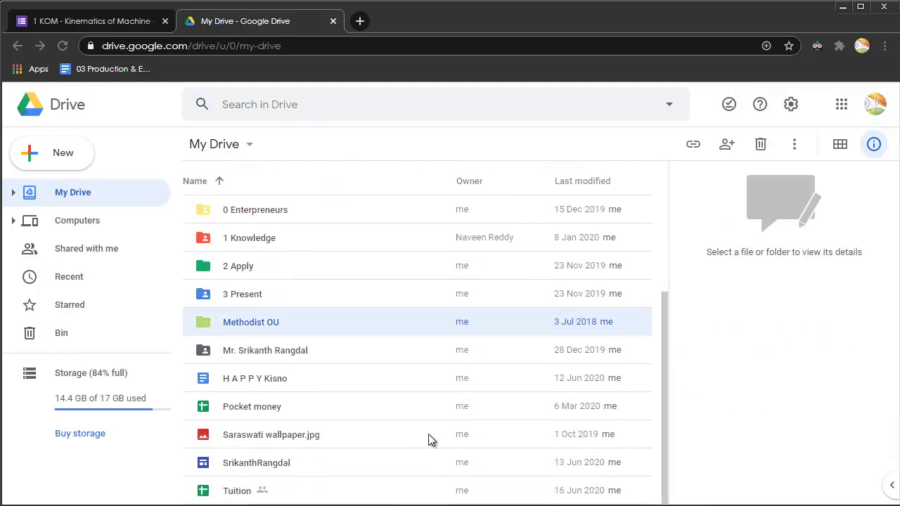
double_click(250, 329)
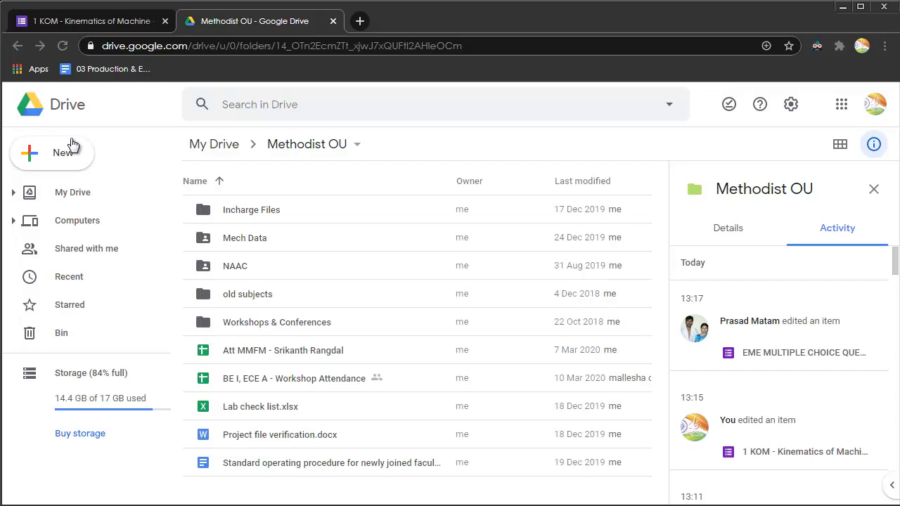
Create a new blank Google Form inside the Methodist OU folder
left_click(57, 156)
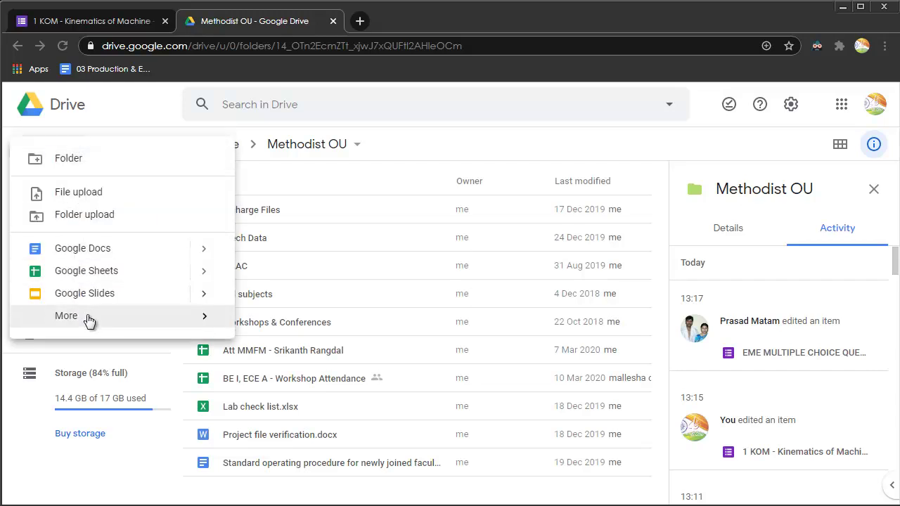
mouse_move(88, 321)
left_click(350, 329)
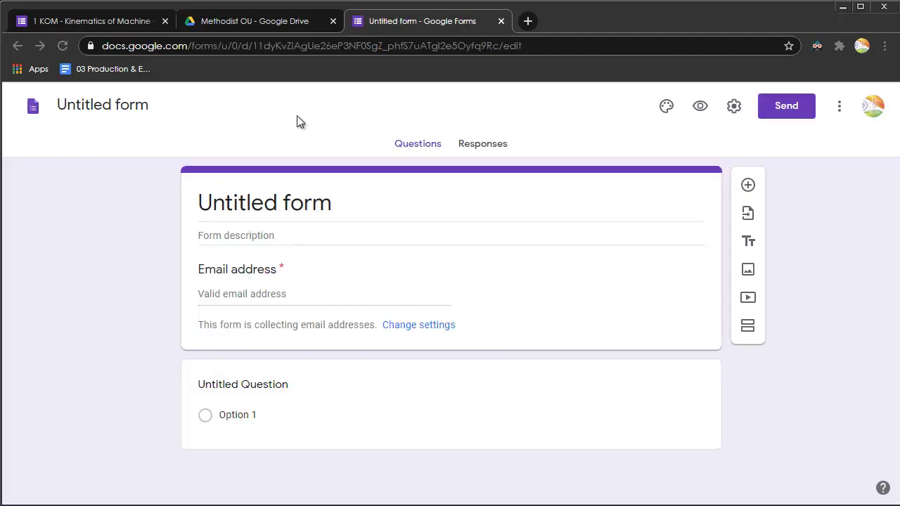
Name the form file "Subject name" and apply the same text as the form's title
left_click_drag(894, 312, 889, 360)
left_click(310, 179)
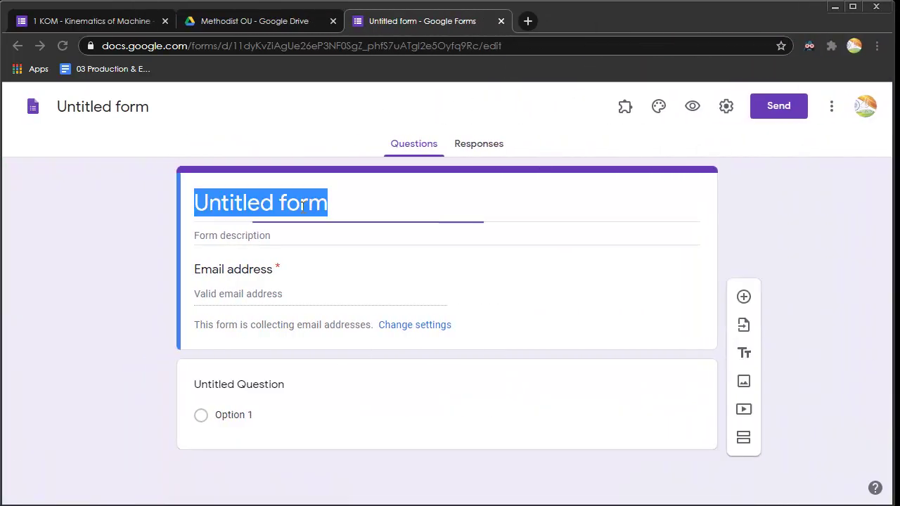
left_click(131, 108)
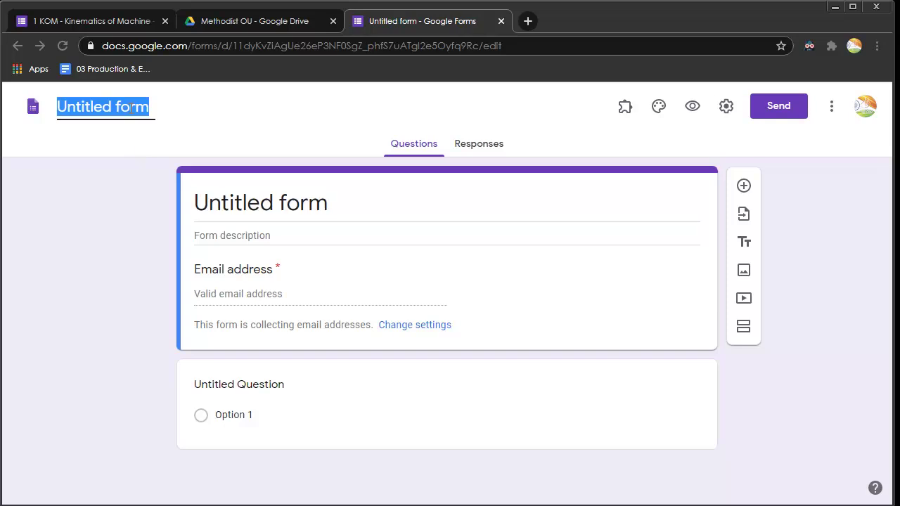
type("Subje")
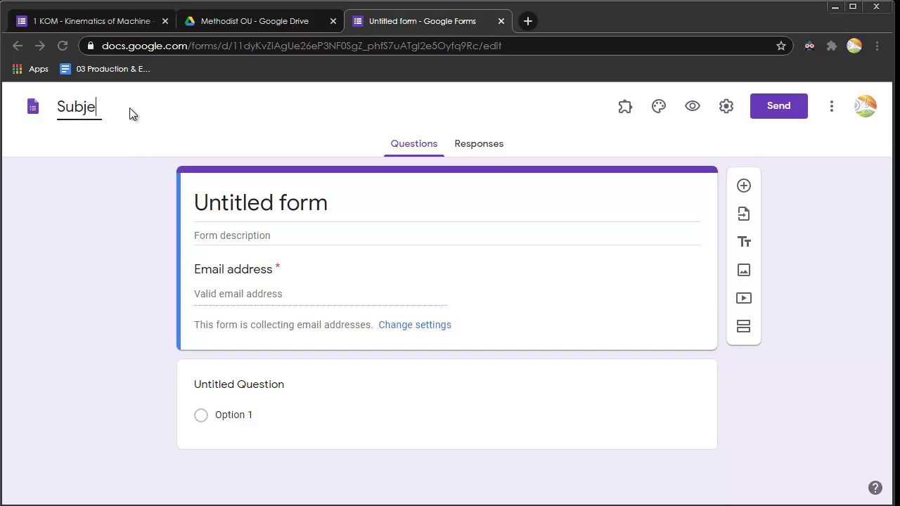
type("ct name")
left_click(244, 195)
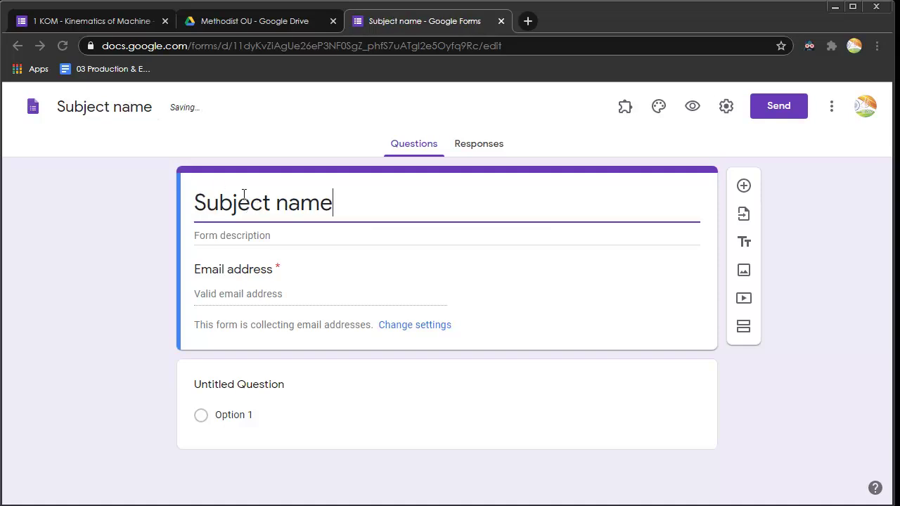
Enter "Each questions carries." as the form description, correcting the misspelled word "quetions"
left_click(283, 235)
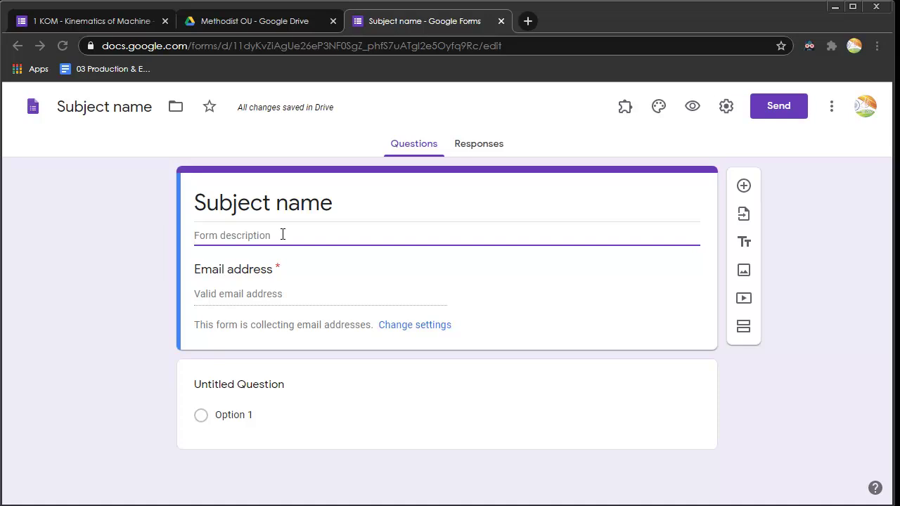
type("Each quetions")
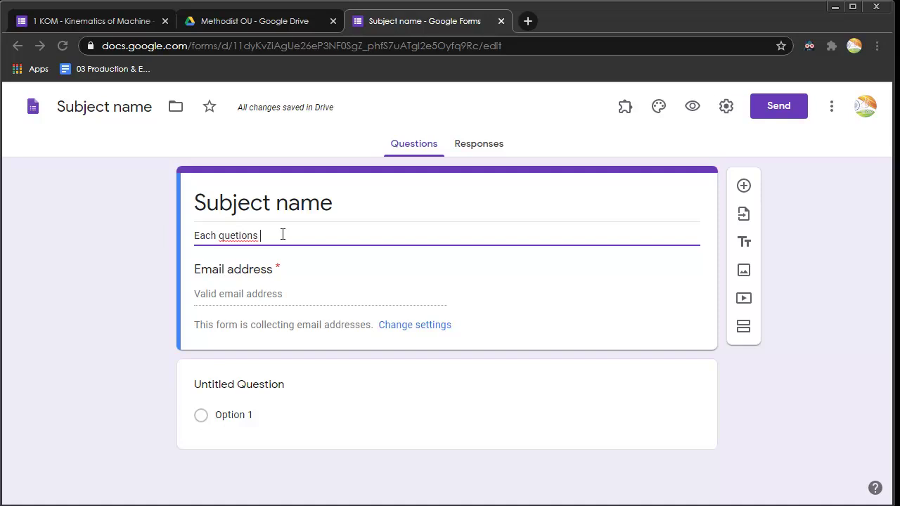
type(" carries.")
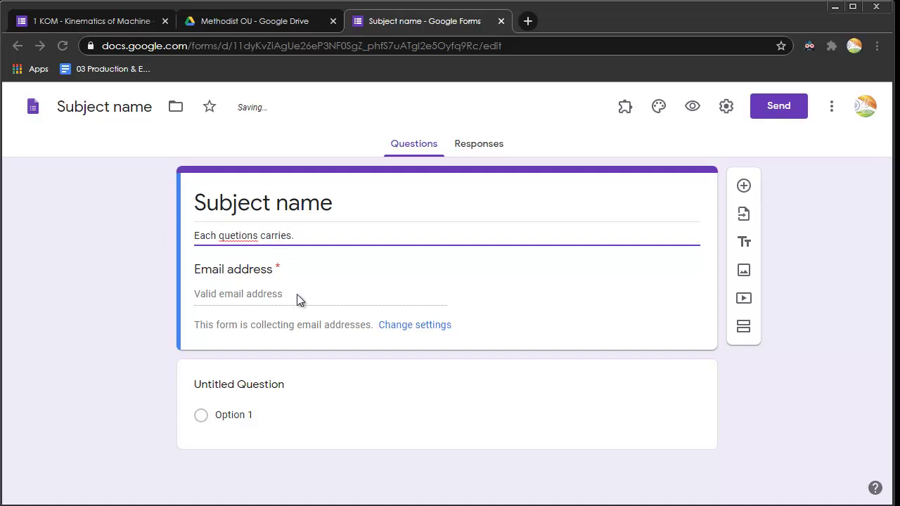
right_click(253, 236)
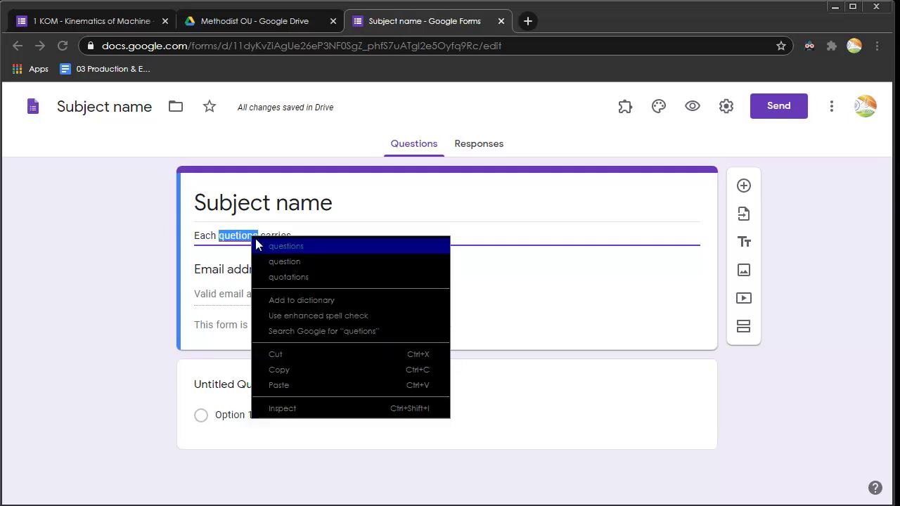
left_click(281, 247)
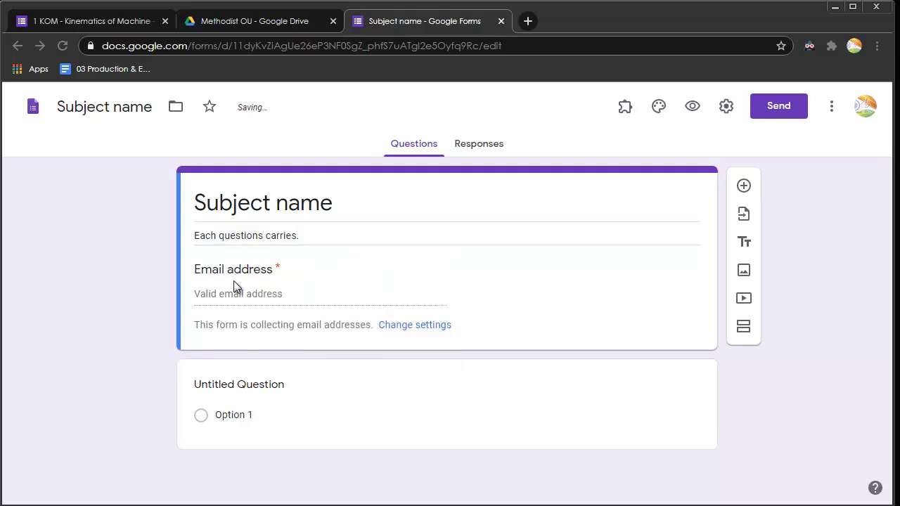
Retitle the untitled question "Name of the student" and change its type to Short answer
left_click(235, 384)
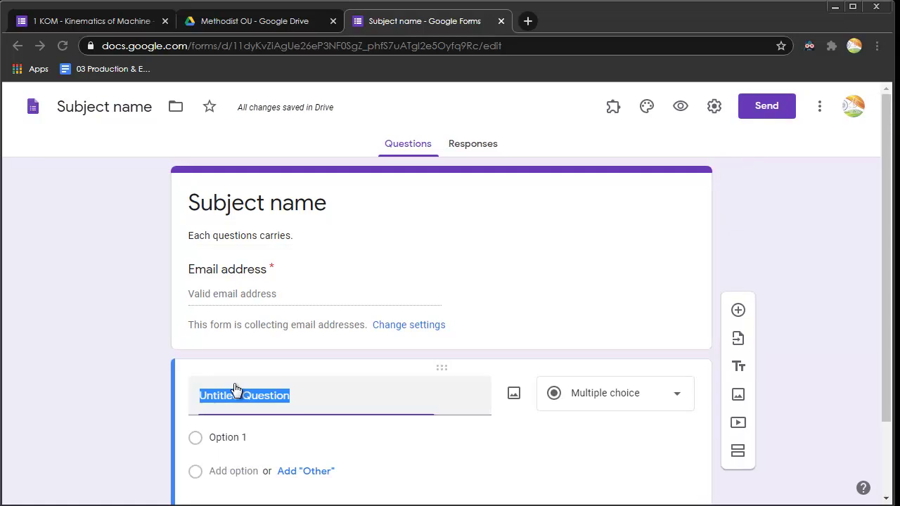
type("Name")
key("Tab")
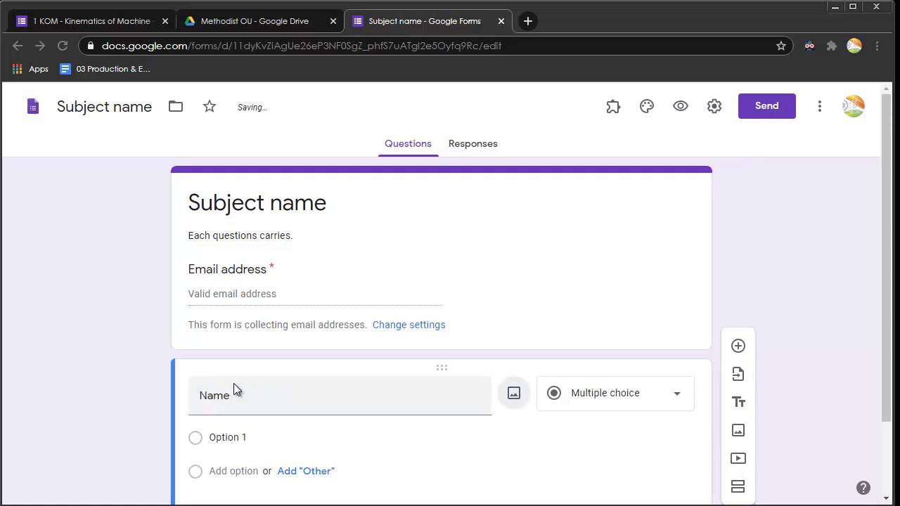
left_click(265, 408)
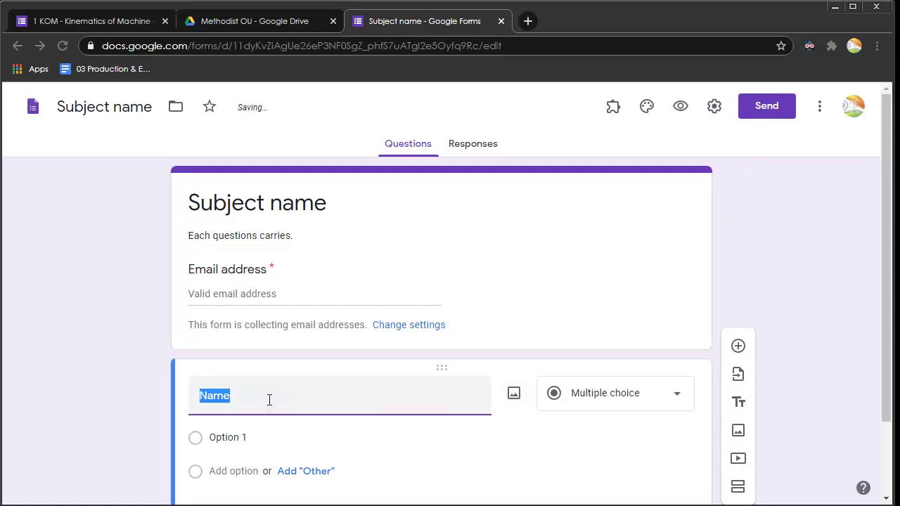
left_click(270, 399)
type("of the student")
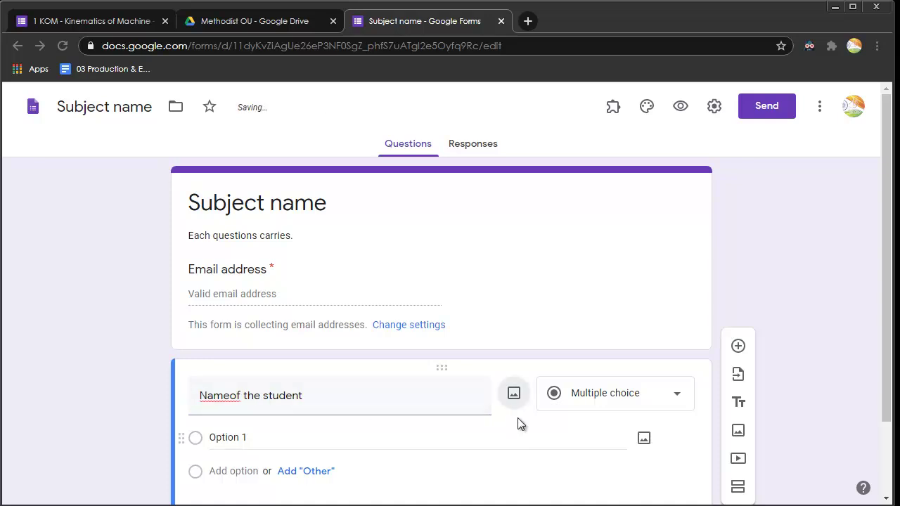
left_click(619, 394)
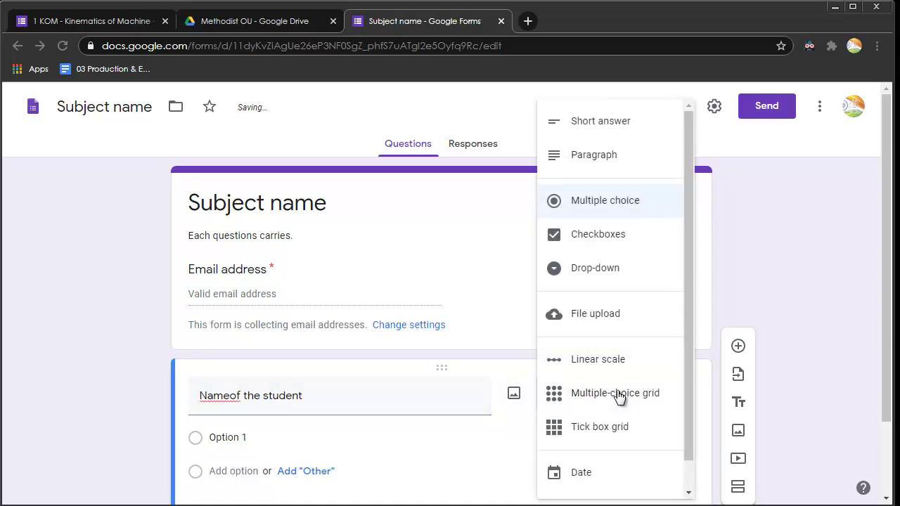
left_click(608, 124)
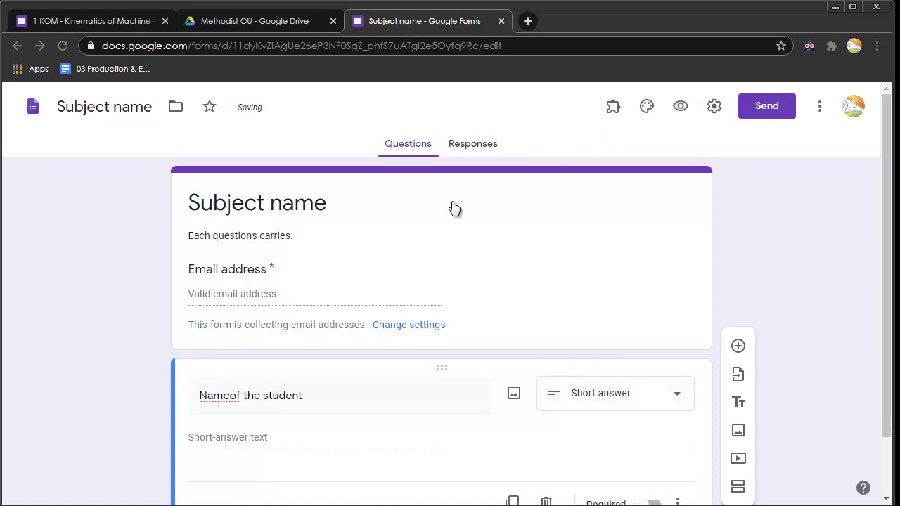
left_click(224, 396)
left_click(224, 396)
scroll(149, 393, "down", 2)
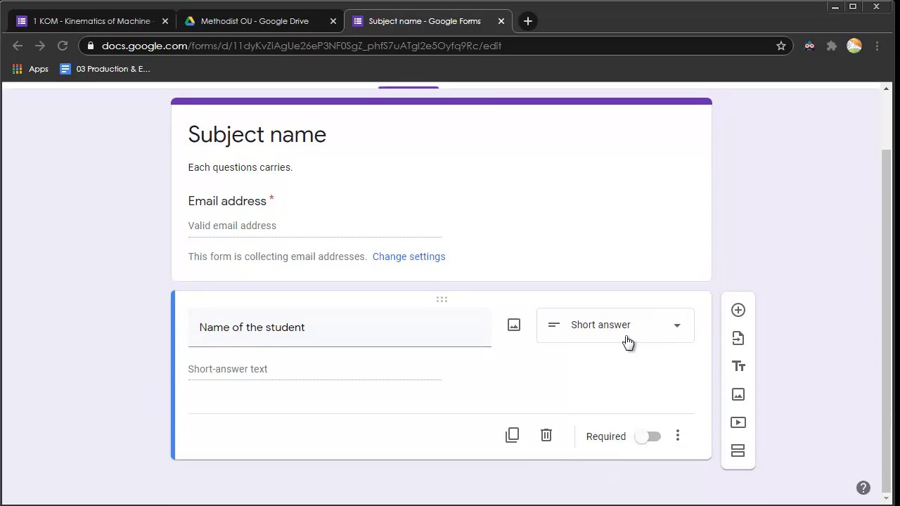
Add a short-answer question titled "Hall ticket number" and enable response validation for it
left_click(738, 311)
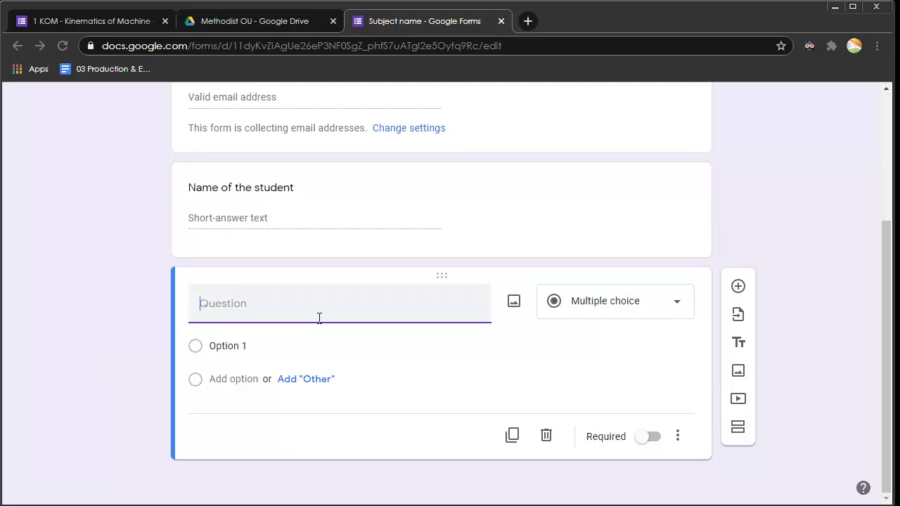
type("Hall ticket number")
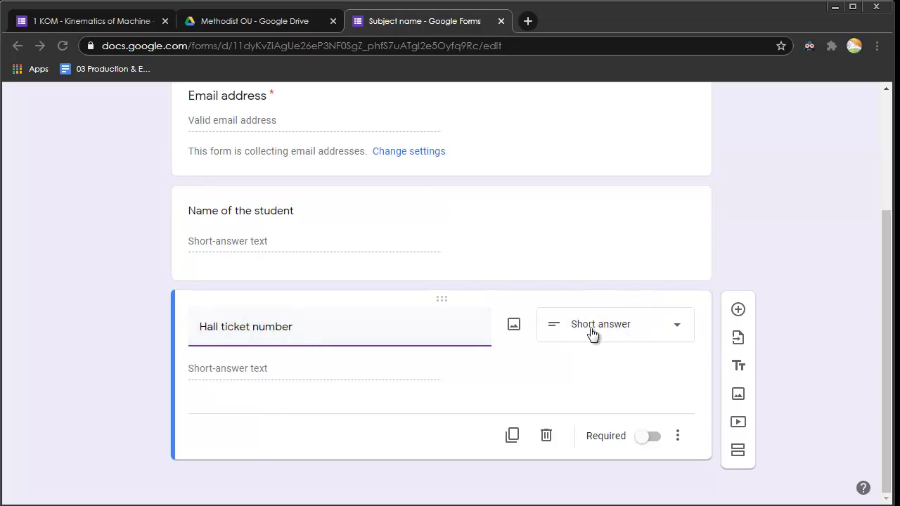
left_click(680, 436)
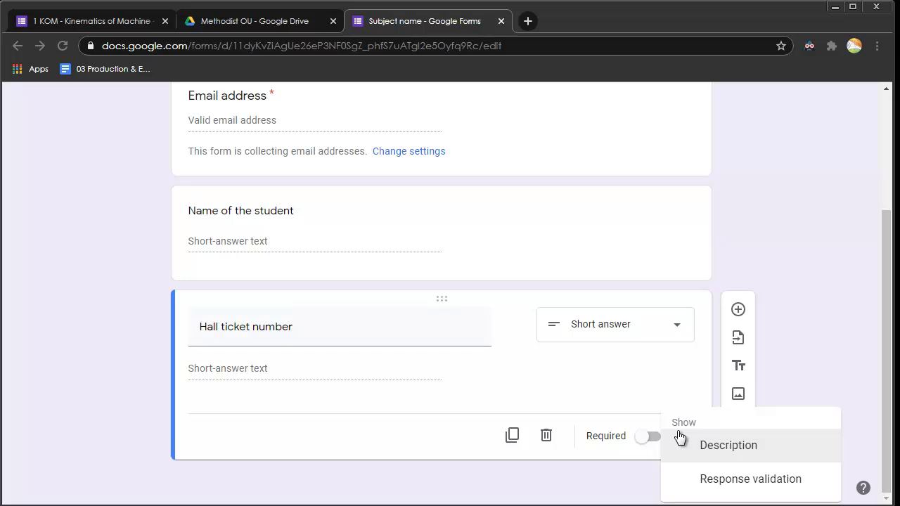
left_click(765, 480)
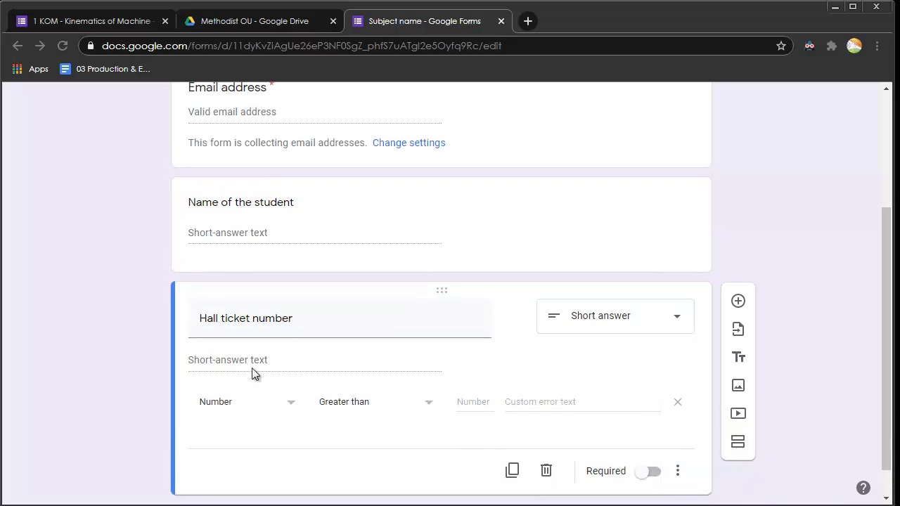
scroll(112, 386, "down", 1)
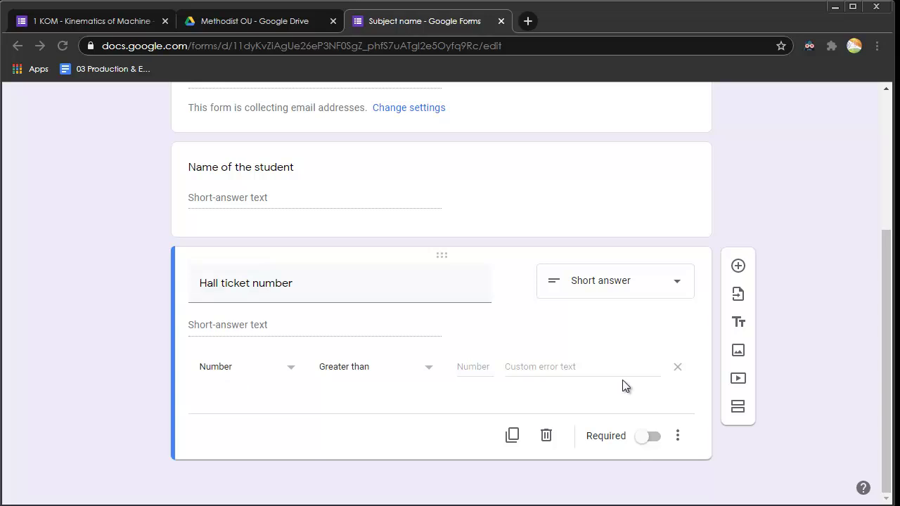
Set the "Hall ticket number" response validation to Number with the condition Between, leaving the limits and error text empty
left_click(678, 437)
left_click(539, 387)
left_click(431, 371)
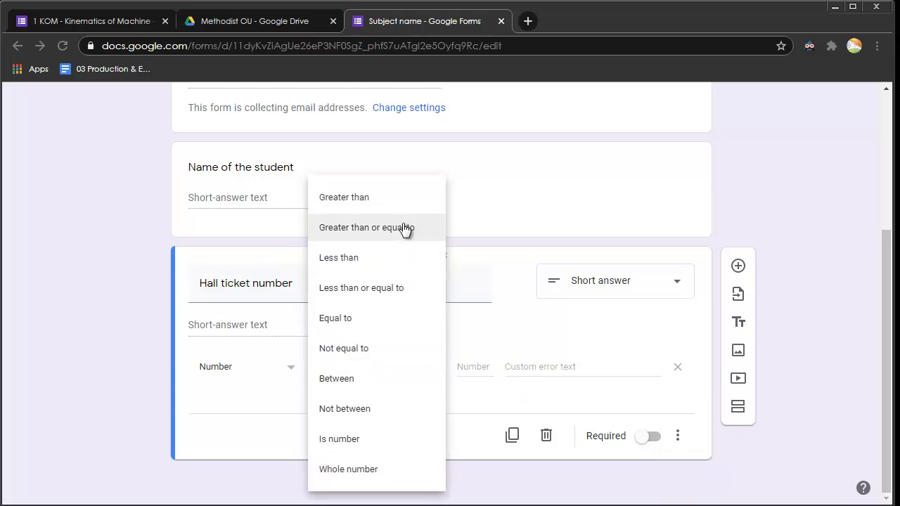
left_click(361, 391)
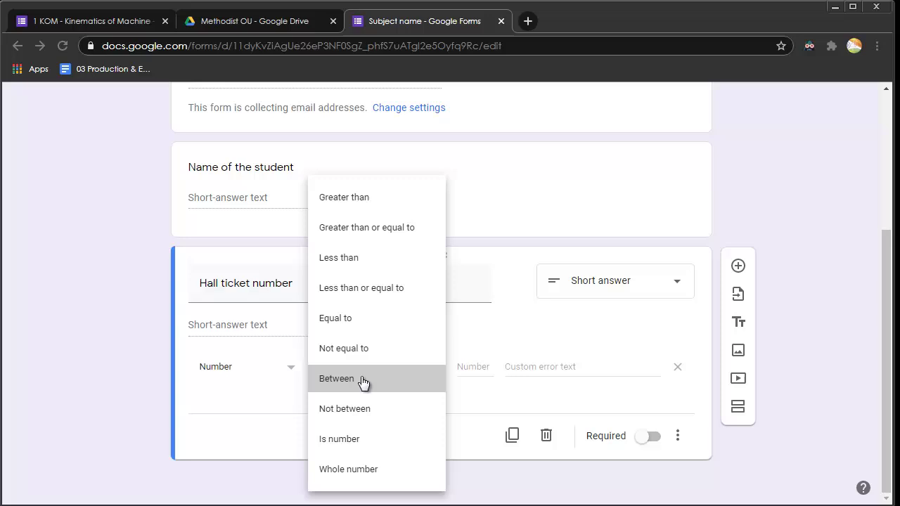
left_click(474, 364)
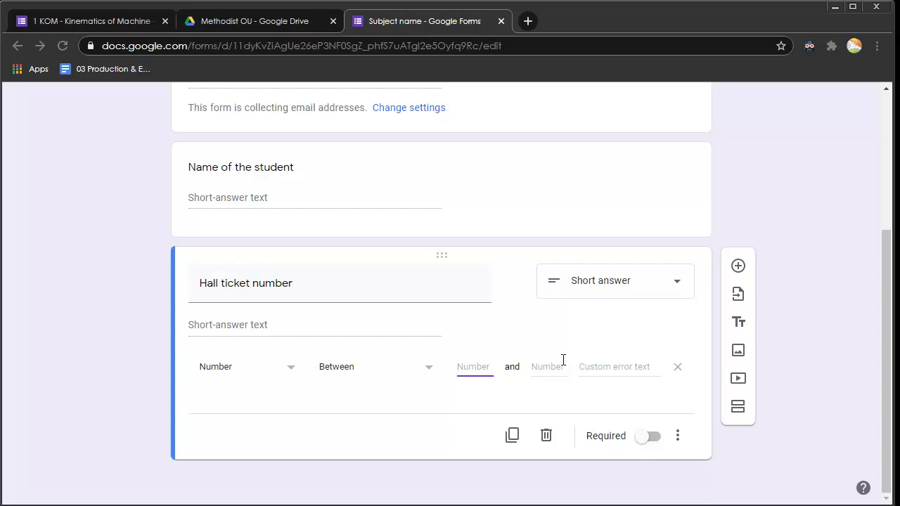
left_click(556, 365)
left_click(646, 369)
Add a short-answer question titled "Mobile Number" with response validation set to Number, Is number
left_click(738, 265)
type("Mobile Number")
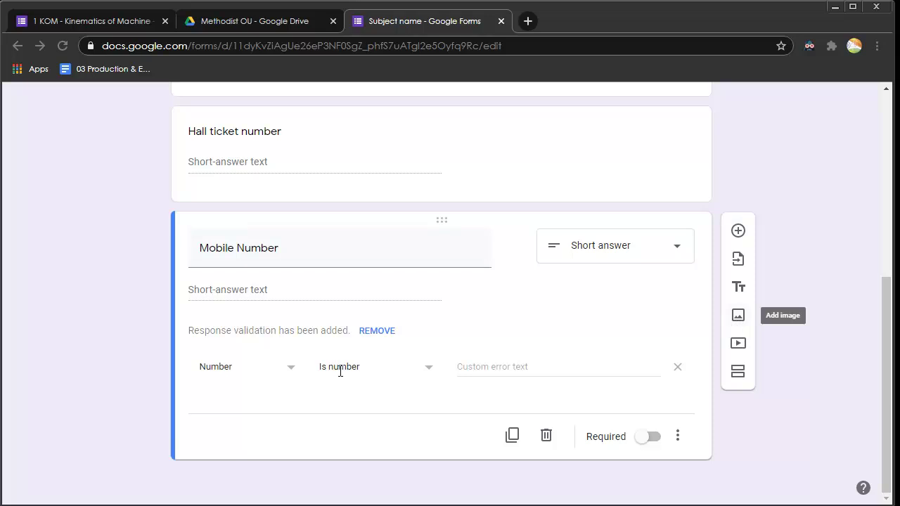
Add a title and description block below the "Mobile Number" question and title it "Answer the below questions:"
left_click(740, 288)
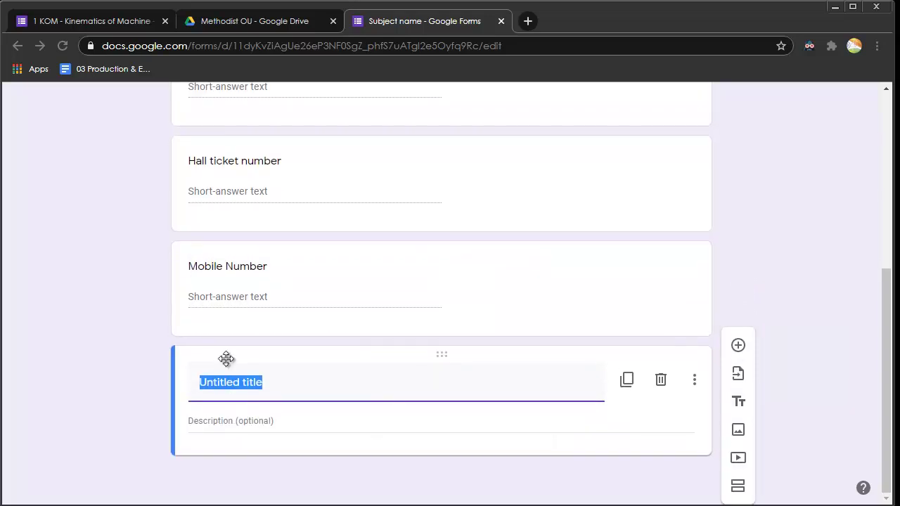
scroll(227, 392, "up", 4)
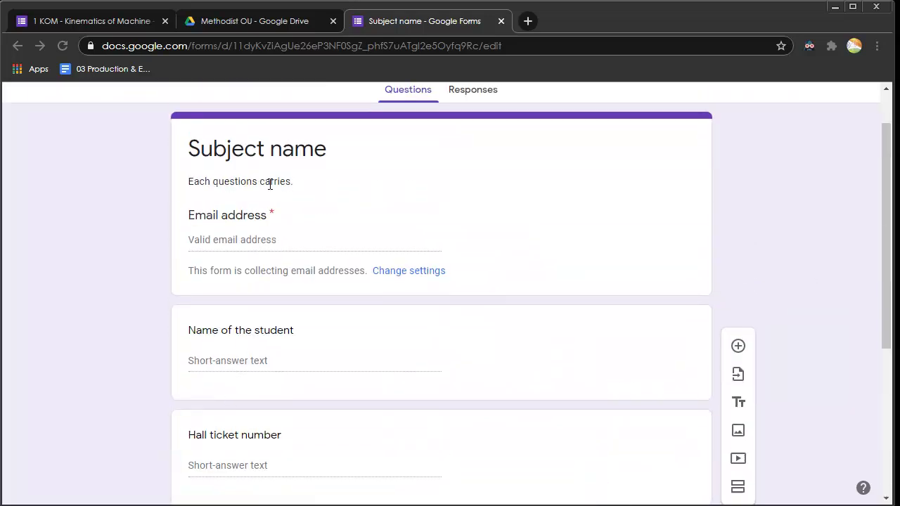
scroll(241, 391, "down", 2)
scroll(242, 382, "up", 3)
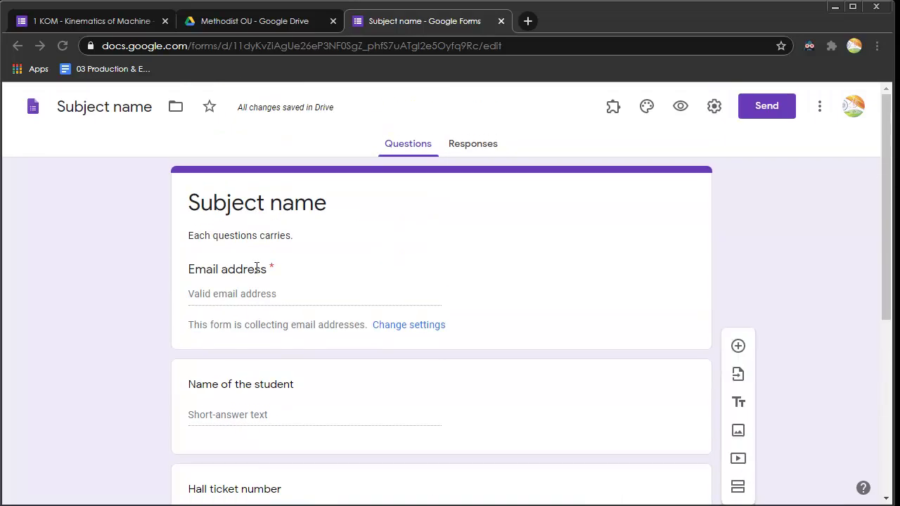
scroll(257, 268, "down", 5)
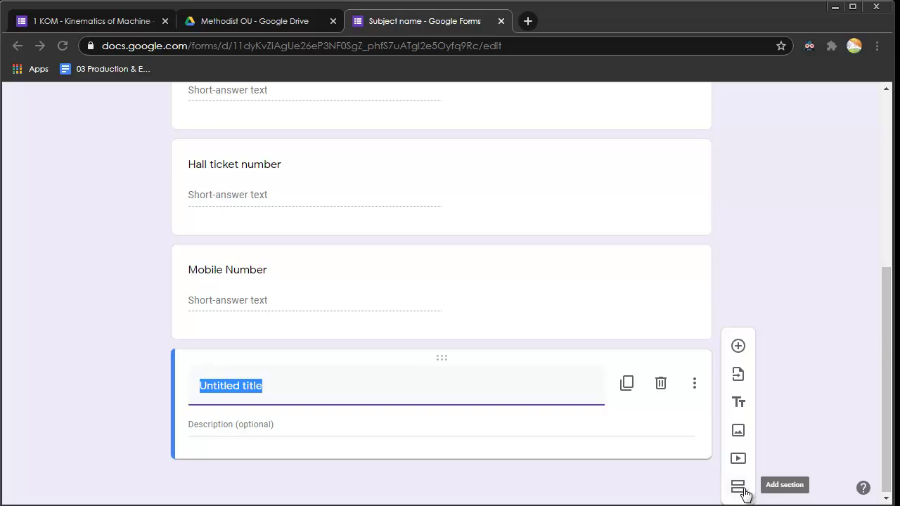
scroll(201, 281, "up", 4)
scroll(230, 375, "down", 4)
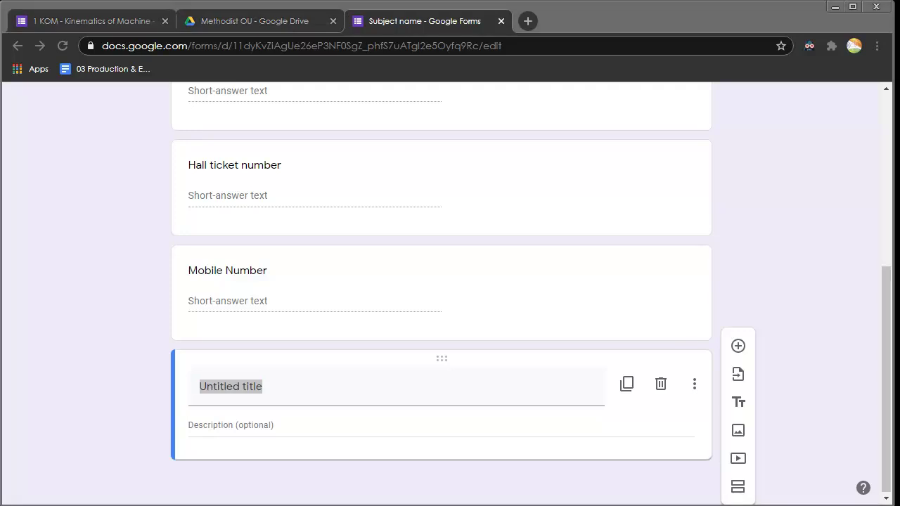
double_click(297, 386)
left_click(296, 386)
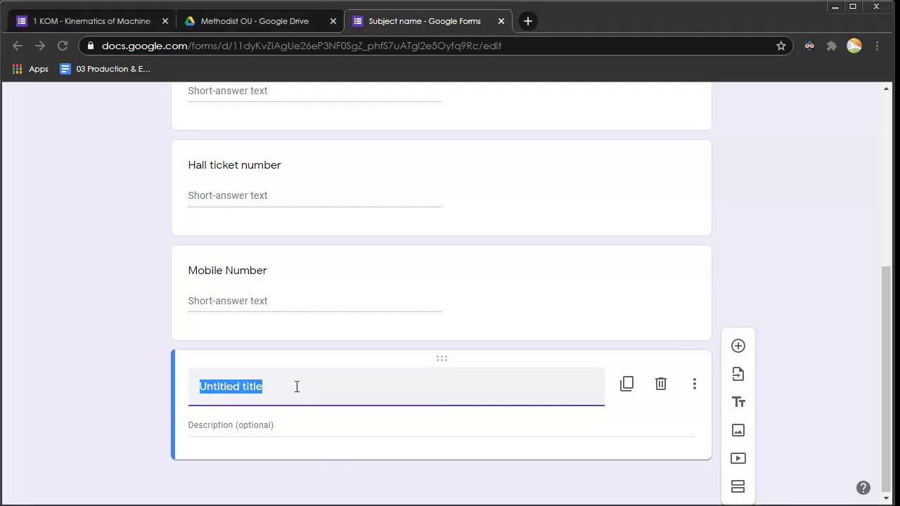
type("Bew")
key("BackSpace")
key("BackSpace")
key("BackSpace")
type("Answer the blow questions")
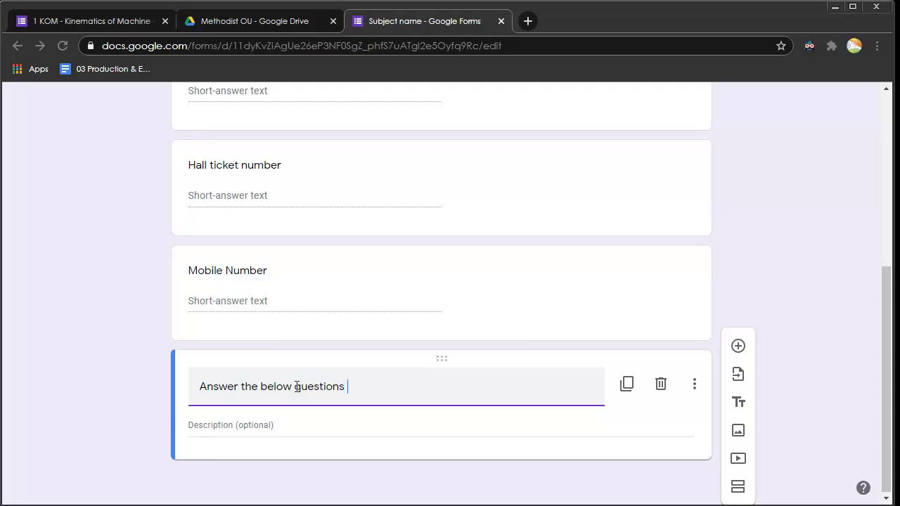
Narrow the browser window to sit beside the Notepad quiz, zoom the form out to 80% and reselect the "Answer the below questions:" block
left_click(105, 425)
left_click_drag(892, 322, 454, 355)
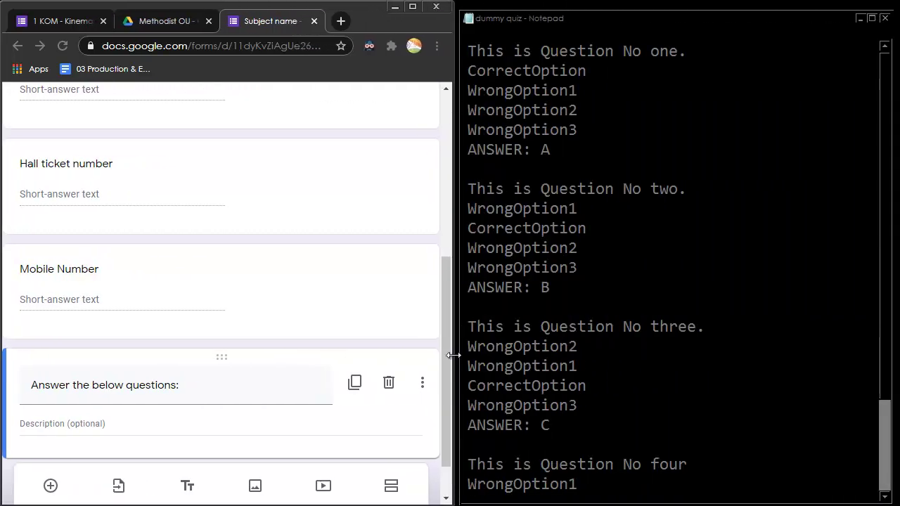
left_click(328, 301)
key("ctrl+minus")
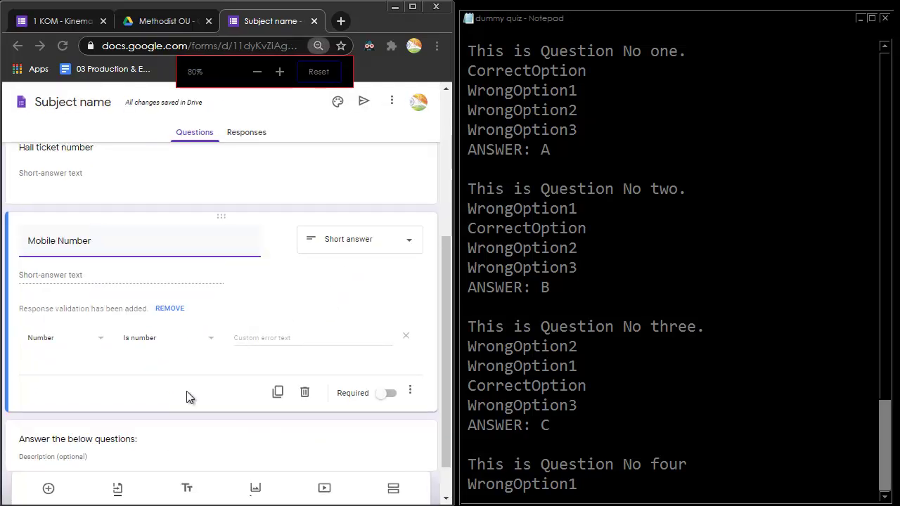
scroll(161, 434, "down", 1)
left_click(91, 400)
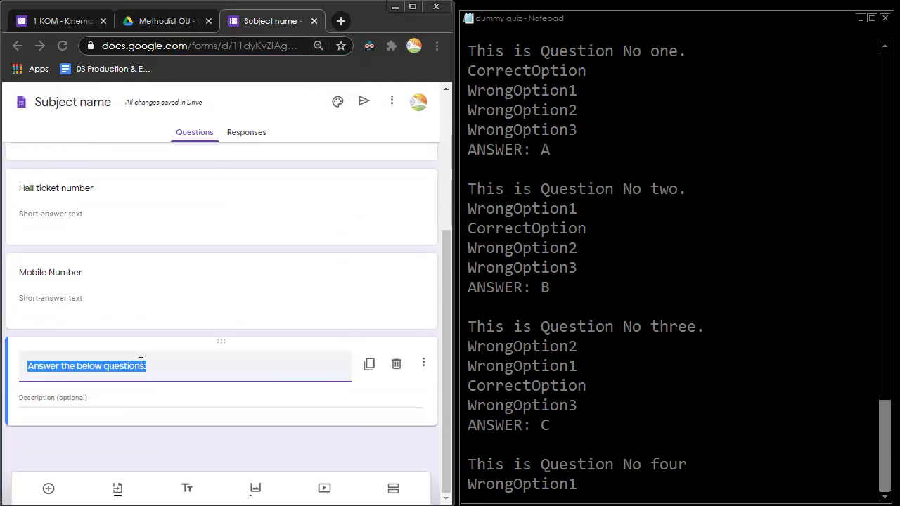
left_click(137, 438)
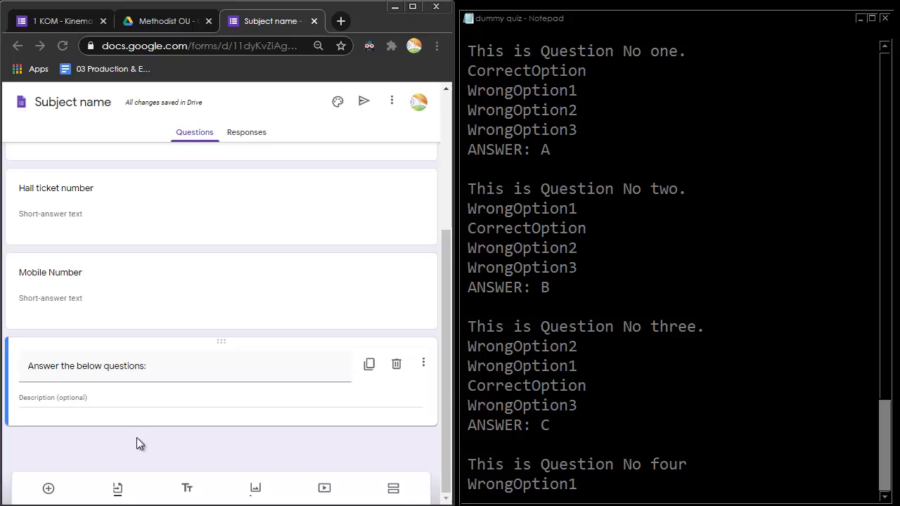
Add a multiple-choice question below the title block and copy "This is Question No one." from Notepad as its text
left_click(49, 490)
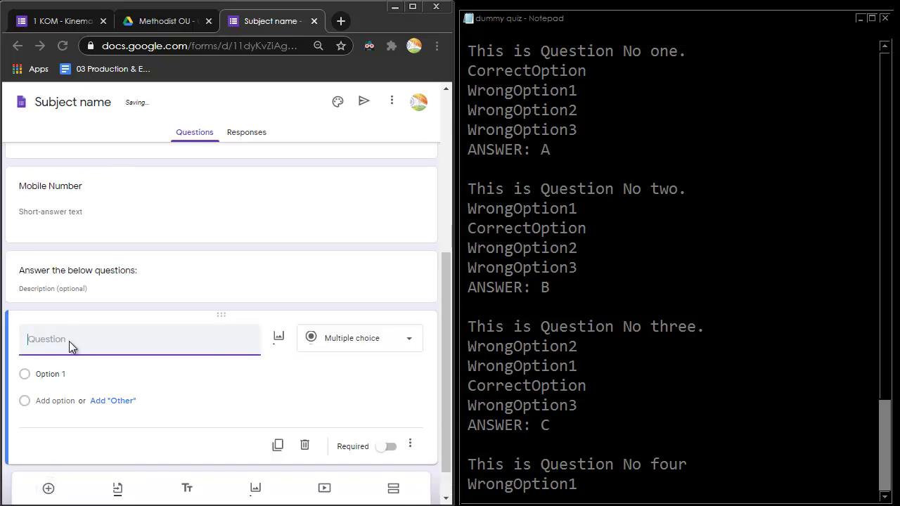
left_click_drag(702, 52, 469, 51)
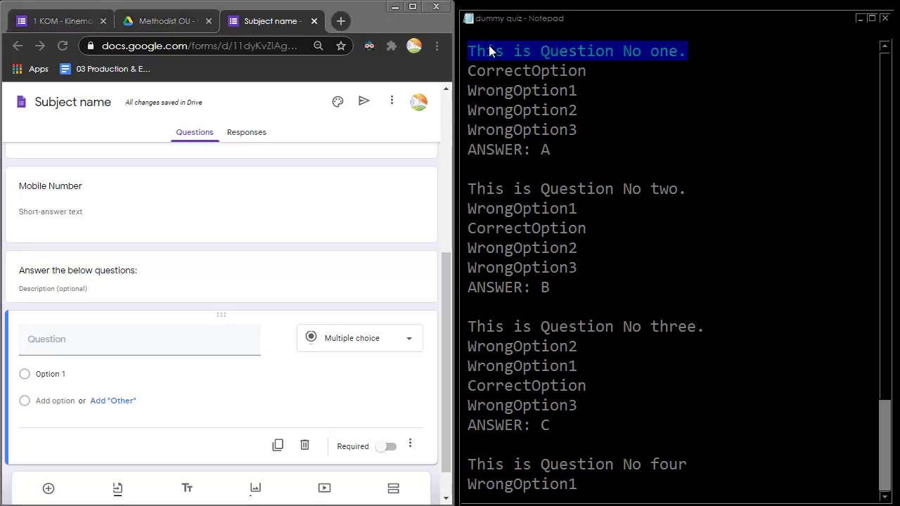
right_click(491, 45)
left_click(513, 87)
left_click(111, 346)
right_click(80, 344)
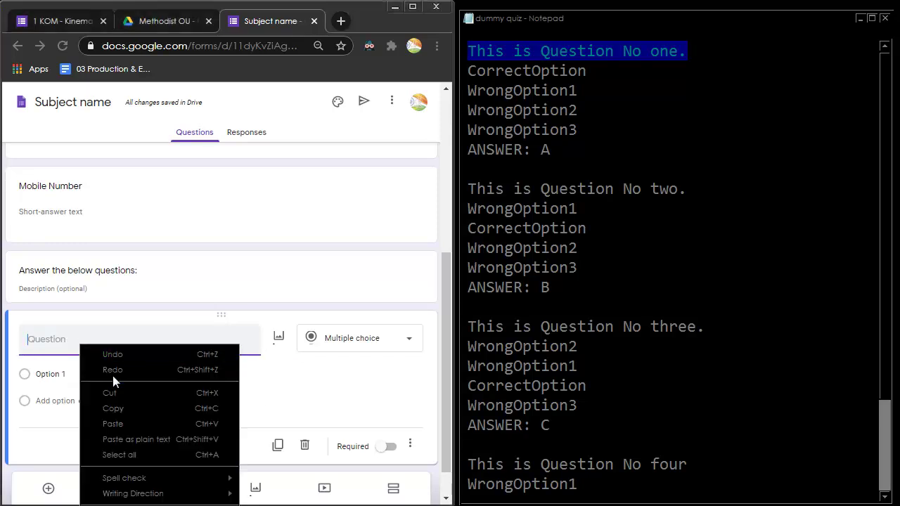
left_click(119, 422)
Copy "CorrectOption" from question one in Notepad into the form question's first answer option
left_click(578, 76)
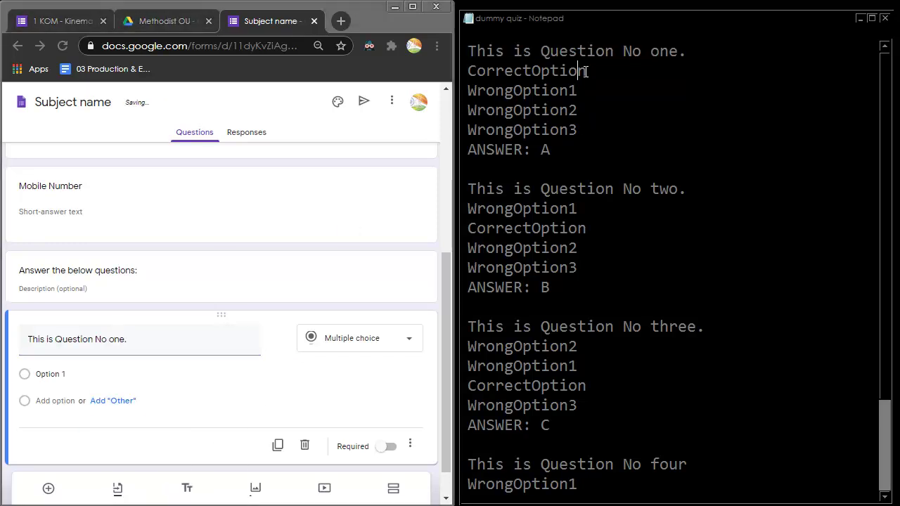
left_click_drag(587, 70, 468, 70)
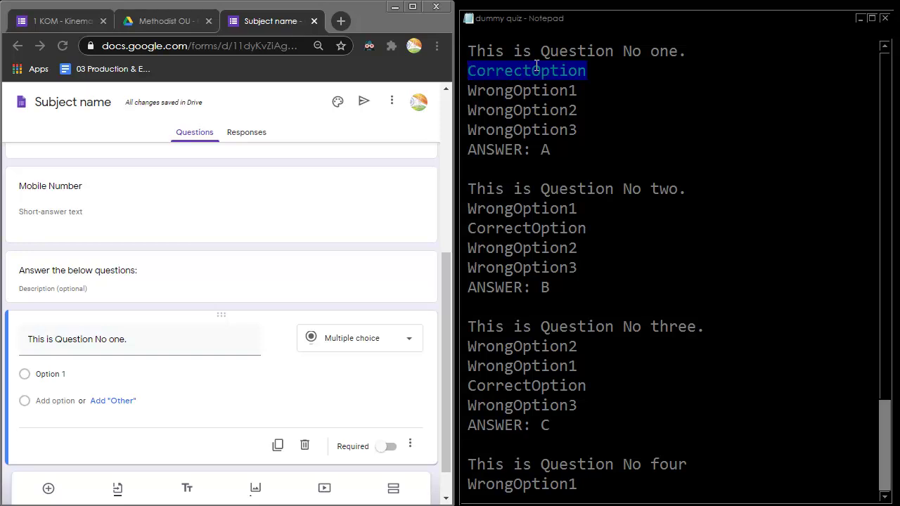
left_click(69, 375)
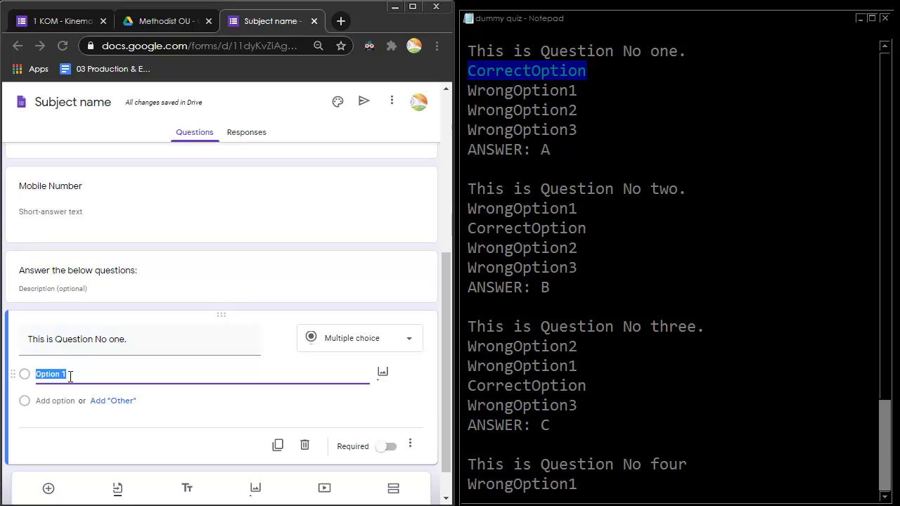
key("ctrl+v")
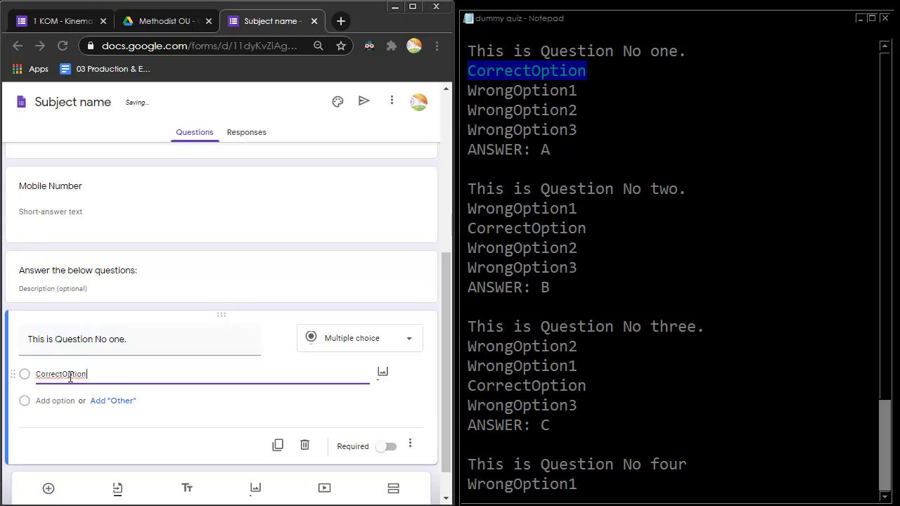
Copy "WrongOption1", "WrongOption2" and "WrongOption3" from Notepad as the remaining answer options of question one
double_click(565, 91)
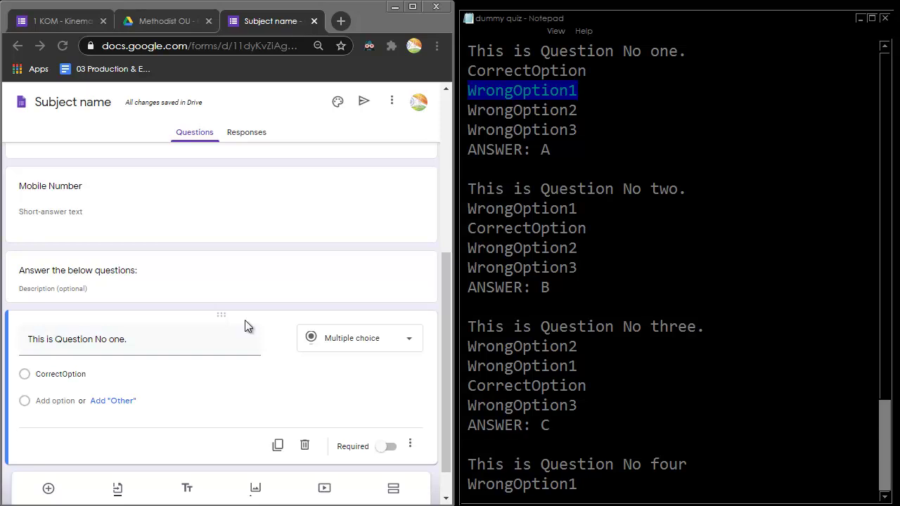
left_click(54, 401)
key("ctrl+v")
double_click(512, 112)
key("ctrl+c")
left_click(55, 427)
key("ctrl+v")
double_click(521, 129)
scroll(522, 129, "down", 1)
left_click(56, 455)
key("ctrl+v")
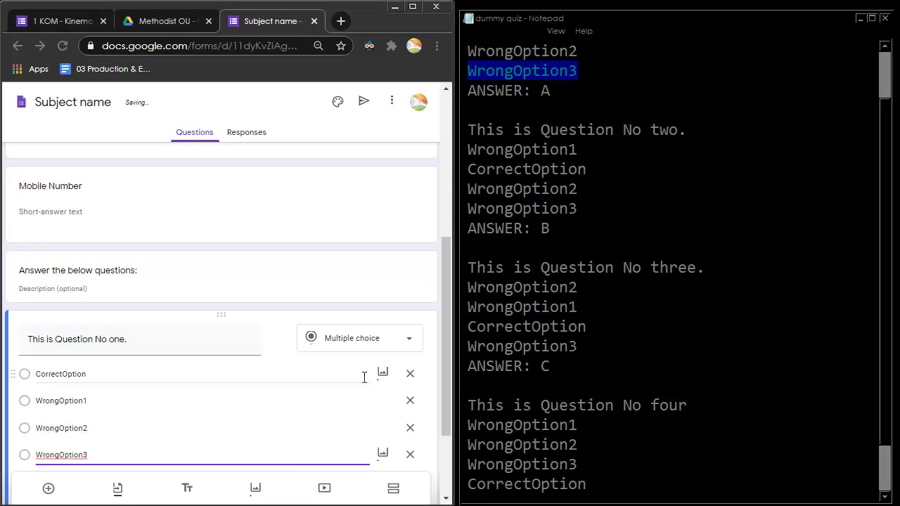
scroll(14, 337, "down", 2)
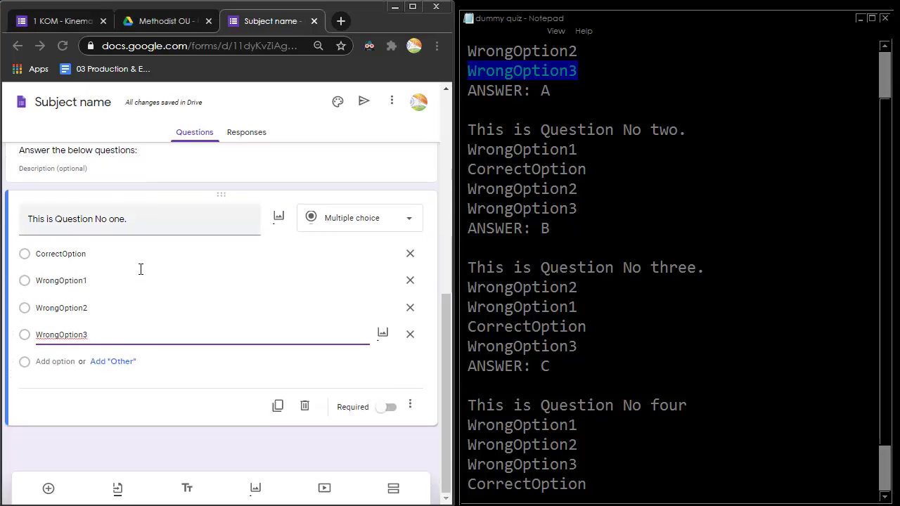
Upload the image "CADiMate Series - Webinar No 2" from Downloads into question one and review how it sits in the question
triple_click(177, 225)
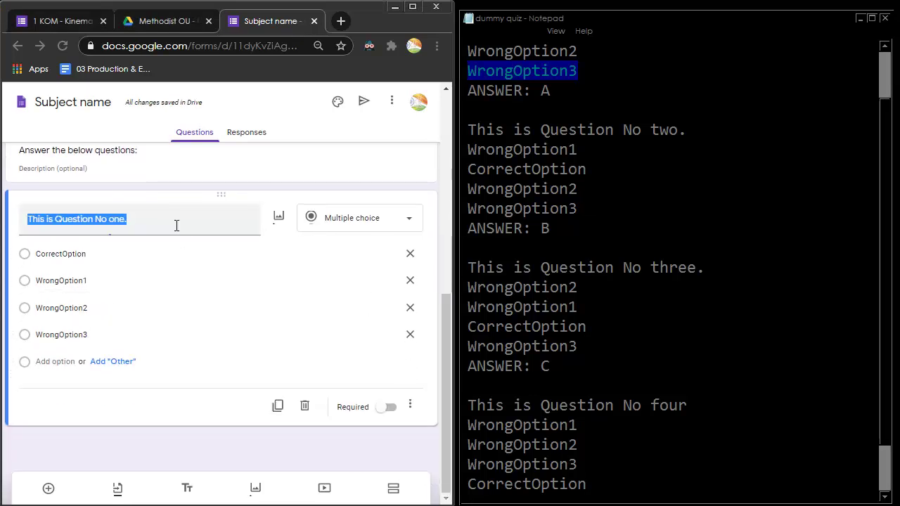
left_click(278, 219)
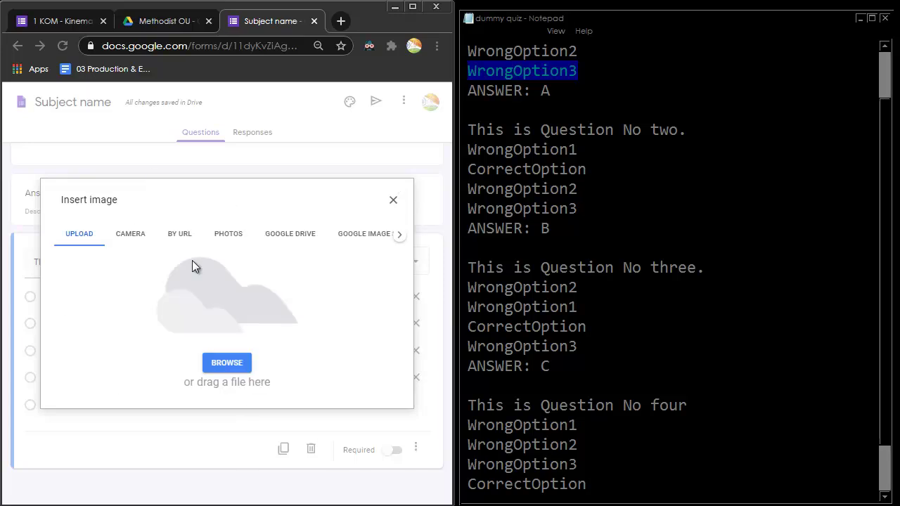
left_click(232, 363)
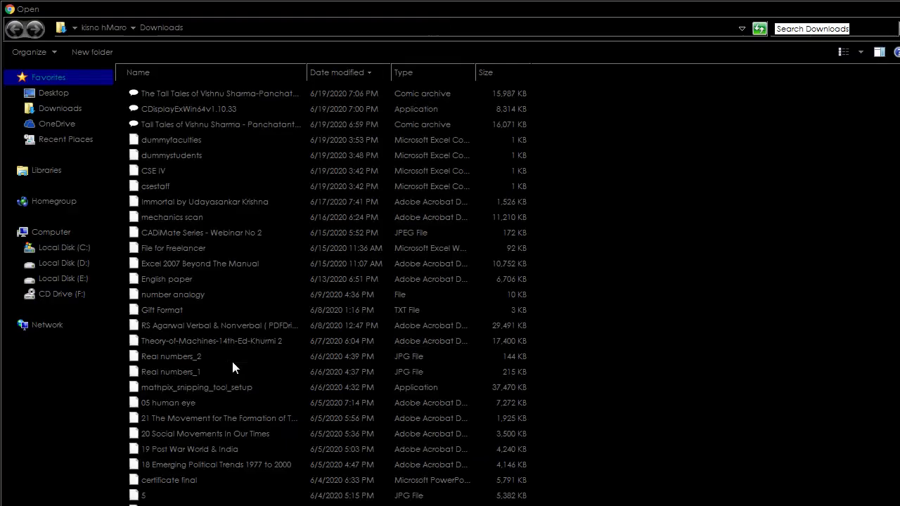
left_click(178, 233)
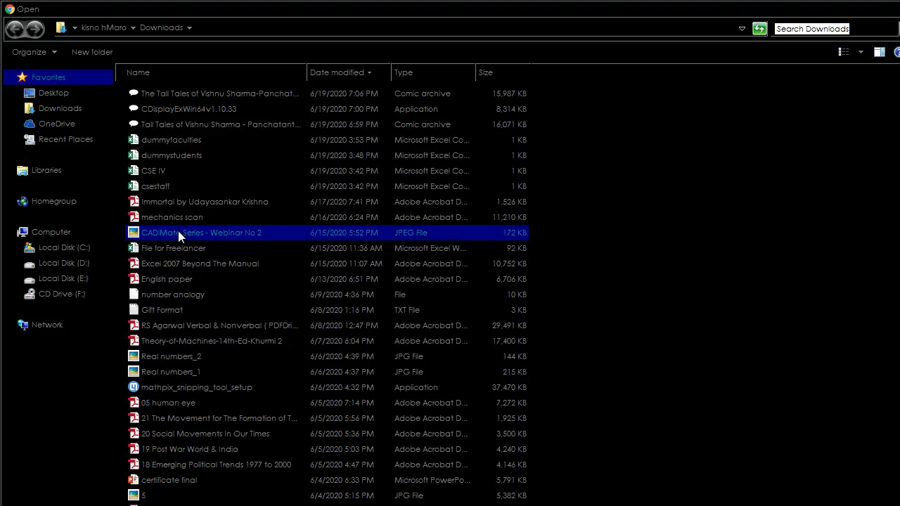
key("Return")
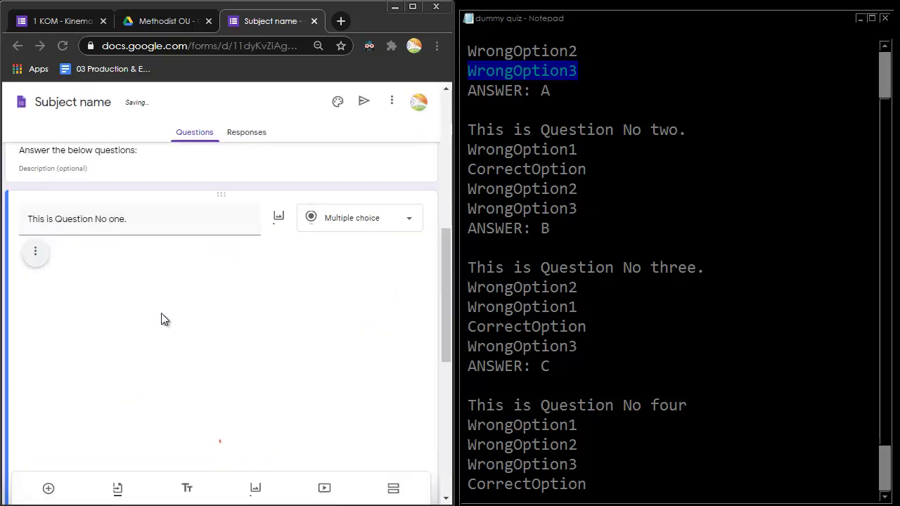
scroll(282, 277, "down", 5)
scroll(283, 277, "up", 3)
scroll(281, 275, "up", 2)
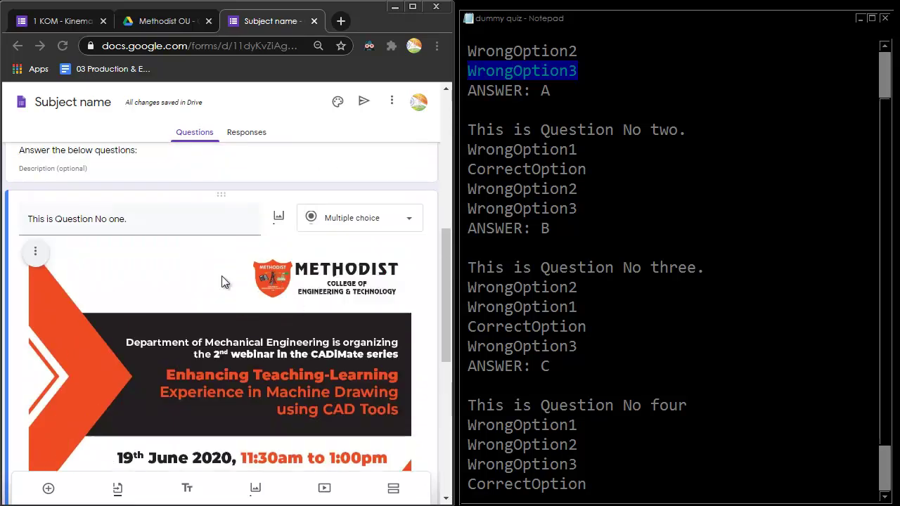
scroll(232, 295, "down", 2)
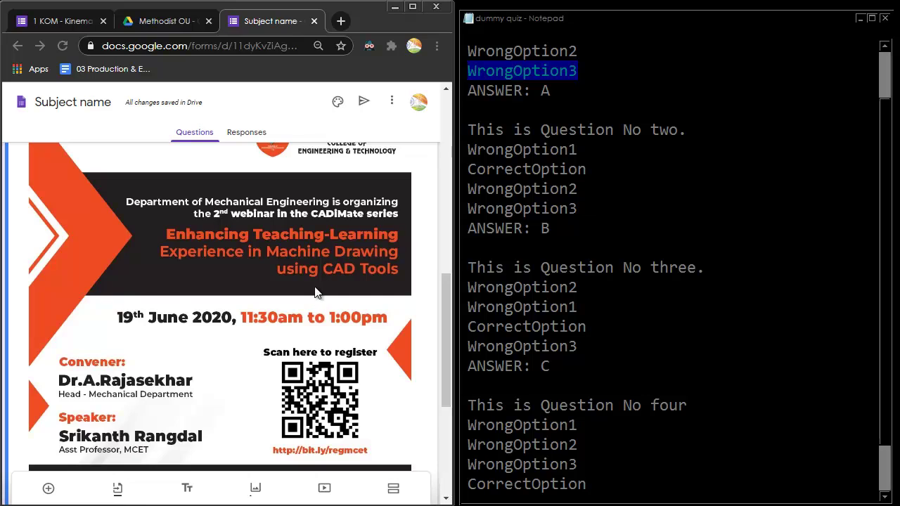
scroll(313, 302, "up", 2)
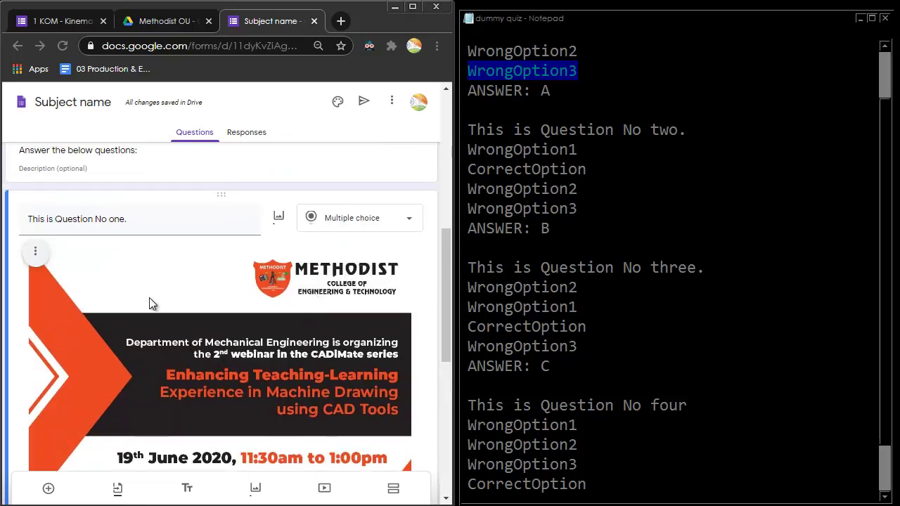
Add a second multiple-choice question below question one and copy "This is Question No two." from Notepad as its text
scroll(149, 301, "down", 6)
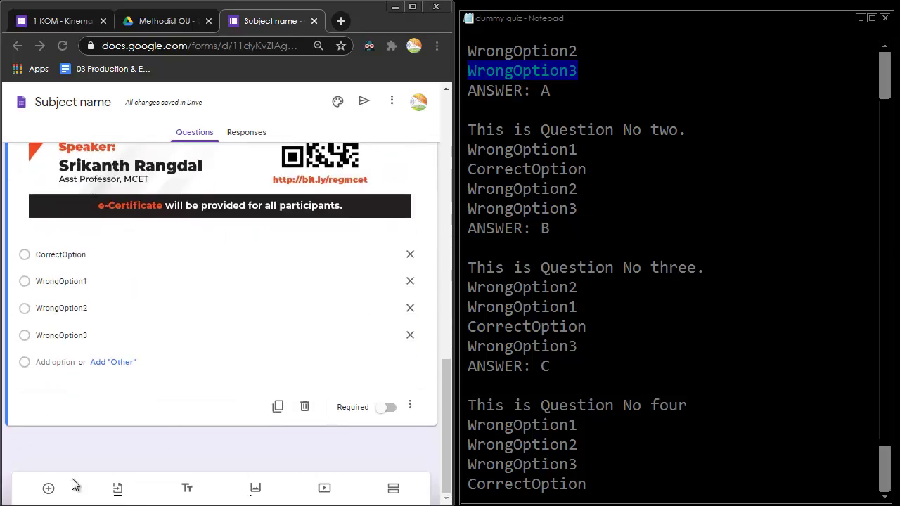
left_click(49, 489)
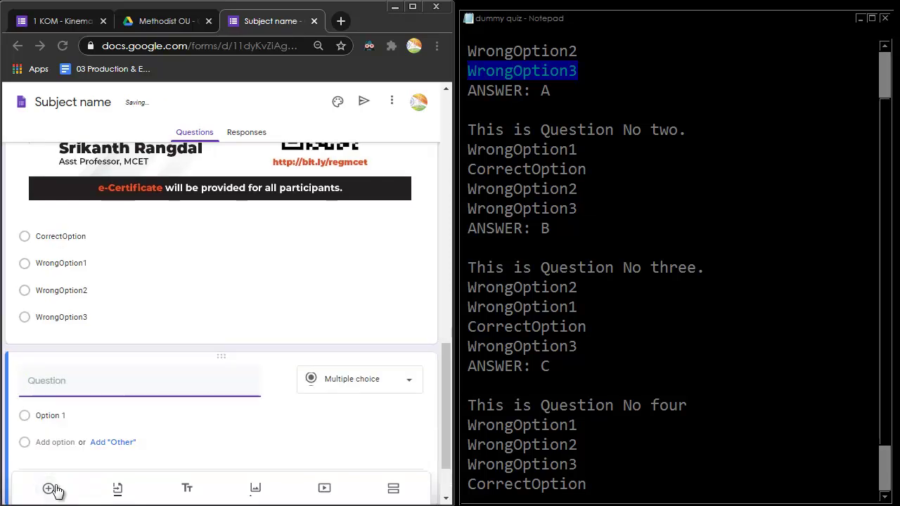
left_click(597, 128)
key("Home")
key("shift+End")
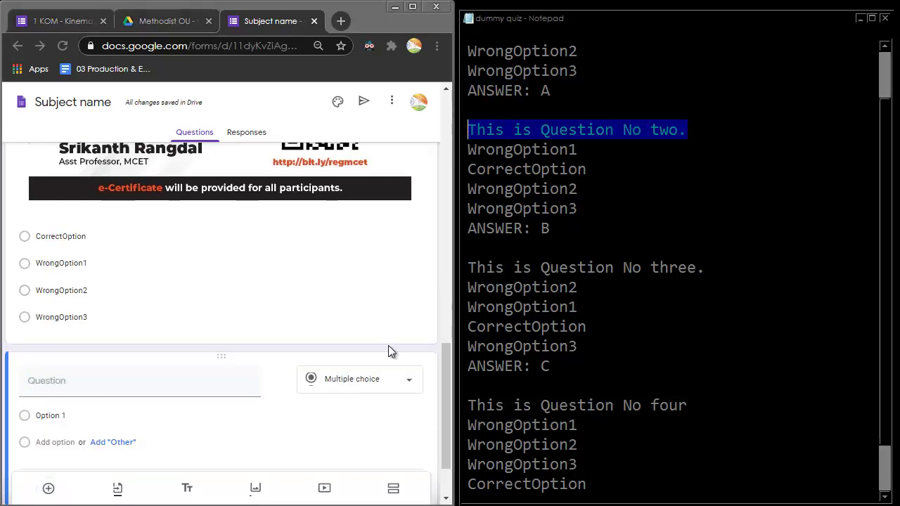
key("ctrl+c")
key("alt+Tab")
key("ctrl+v")
Copy "WrongOption1", "CorrectOption", "WrongOption2" and "WrongOption3" together from Notepad into question two as its answer options
key("alt+Tab")
key("Down")
key("Home")
key("shift+Down")
key("shift+Down")
key("shift+Down")
key("shift+End")
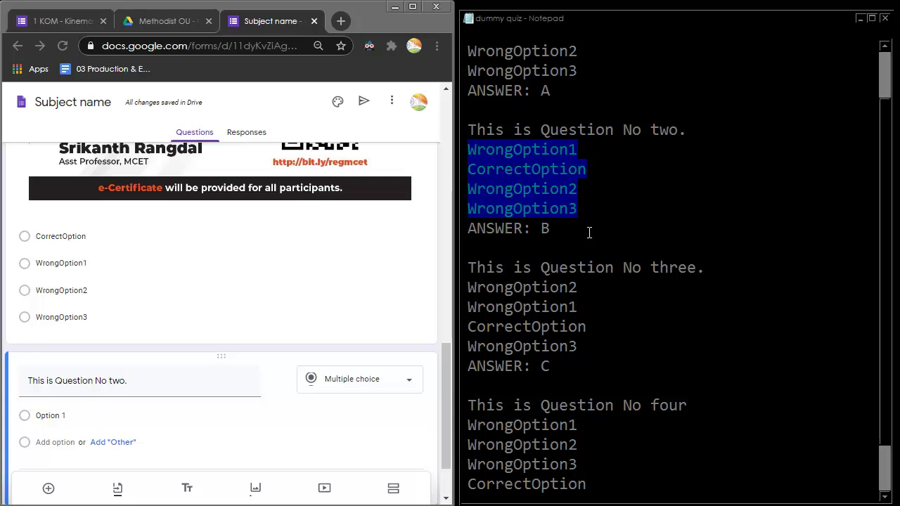
left_click(56, 416)
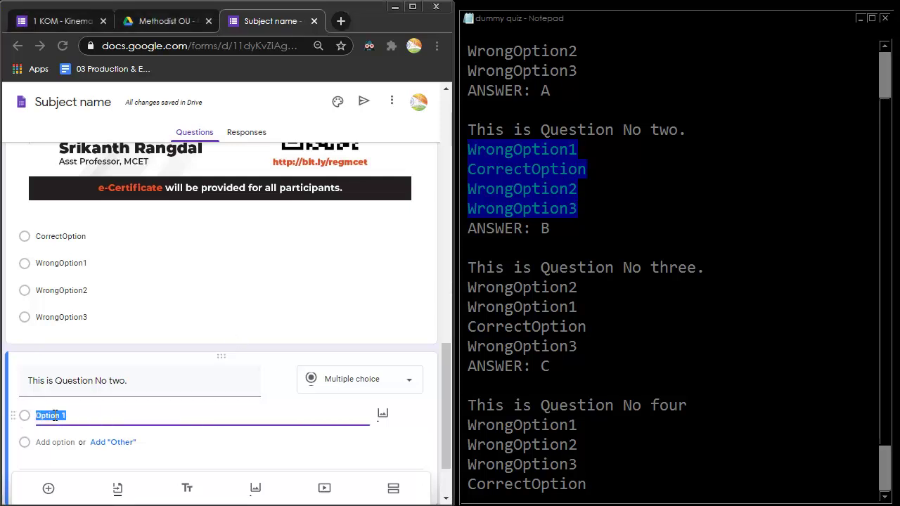
key("ctrl+v")
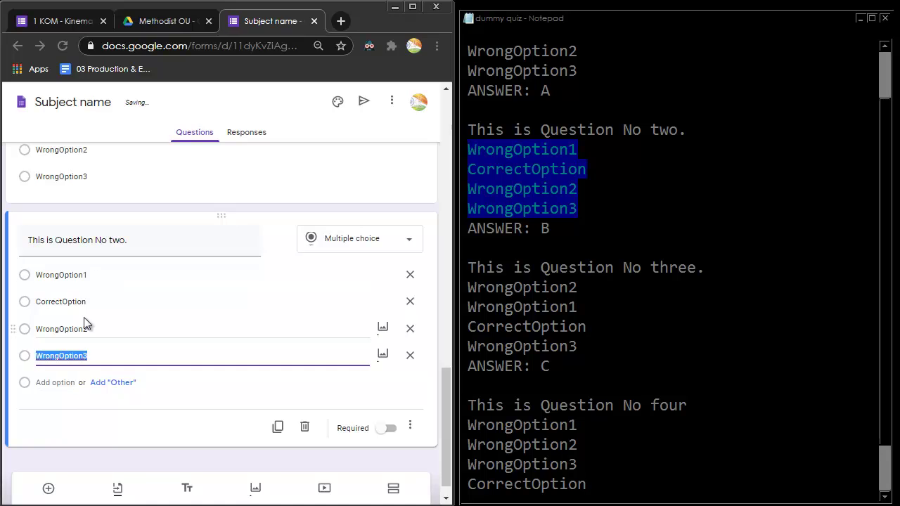
Add a third multiple-choice question and copy "This is Question No three." from Notepad as its text
left_click(544, 268)
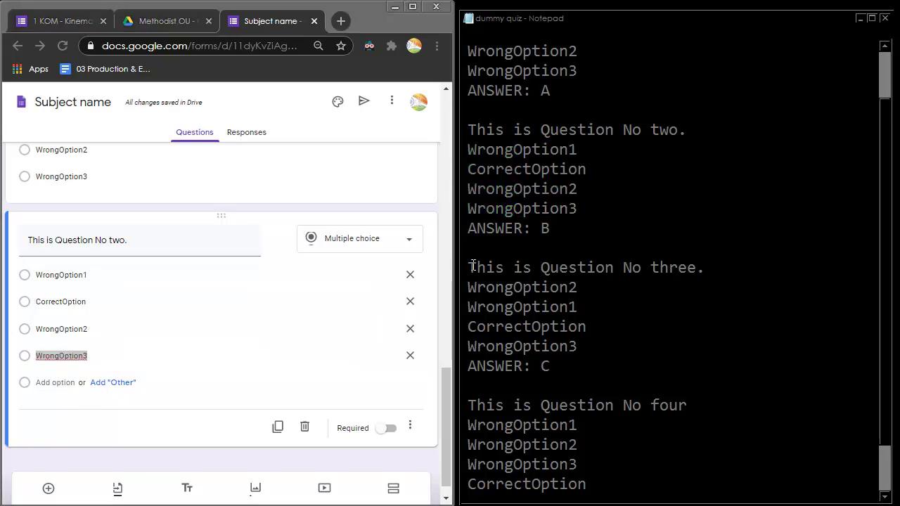
left_click_drag(467, 267, 705, 268)
key("ctrl+c")
left_click(48, 488)
key("ctrl+v")
Copy "WrongOption2", "WrongOption1", "CorrectOption" and "WrongOption3" from Notepad as the answer options of question three
left_click_drag(468, 285, 579, 345)
scroll(579, 342, "down", 1)
left_click(71, 433)
key("ctrl+v")
Add a fourth multiple-choice question and copy "This is Question No four" from Notepad as its text
left_click_drag(468, 346, 693, 345)
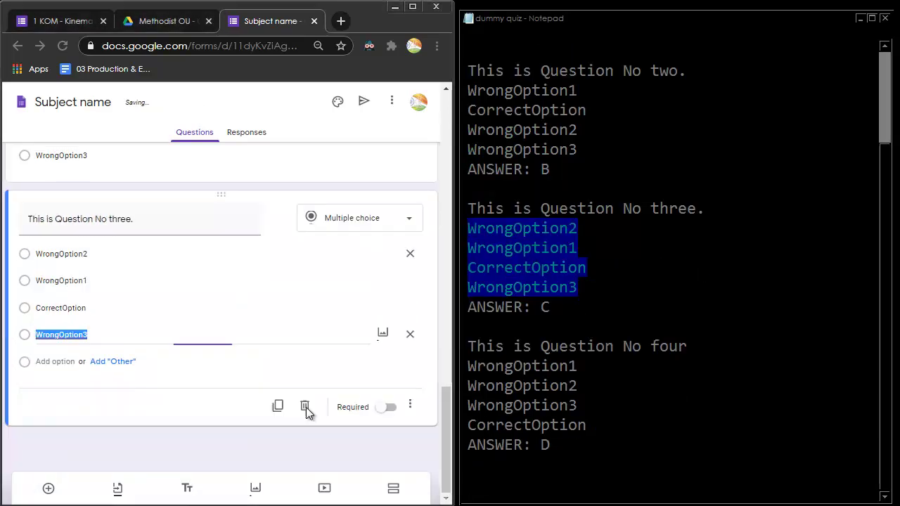
key("ctrl+c")
left_click(48, 488)
key("ctrl+v")
Copy "WrongOption1", "WrongOption2", "WrongOption3" and "CorrectOption" from Notepad as the answer options of question four
left_click_drag(468, 366, 587, 425)
key("ctrl+c")
left_click(85, 414)
key("ctrl+v")
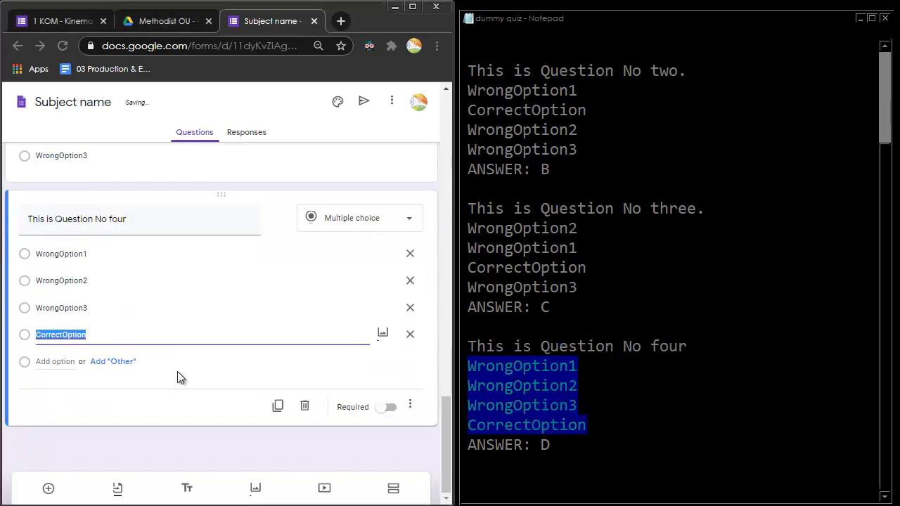
Turn on "Make this a quiz" in the form's quiz settings
scroll(177, 372, "up", 10)
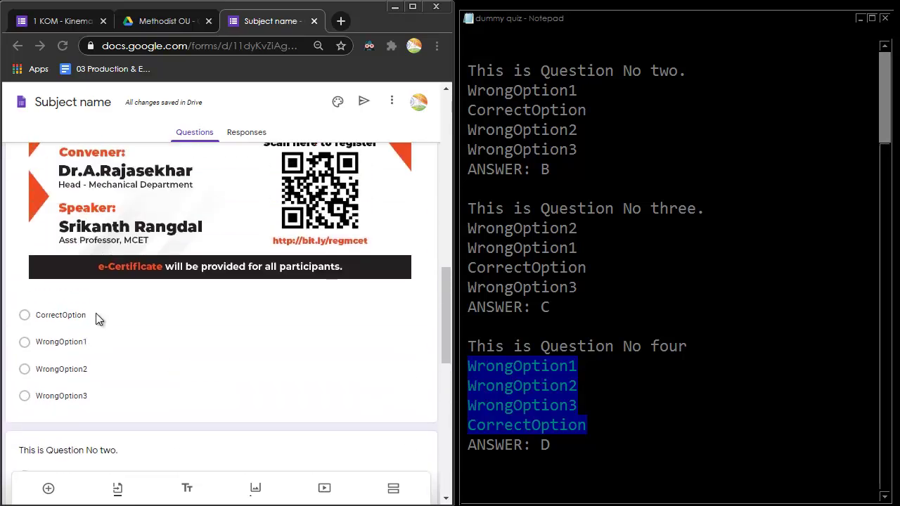
left_click(97, 314)
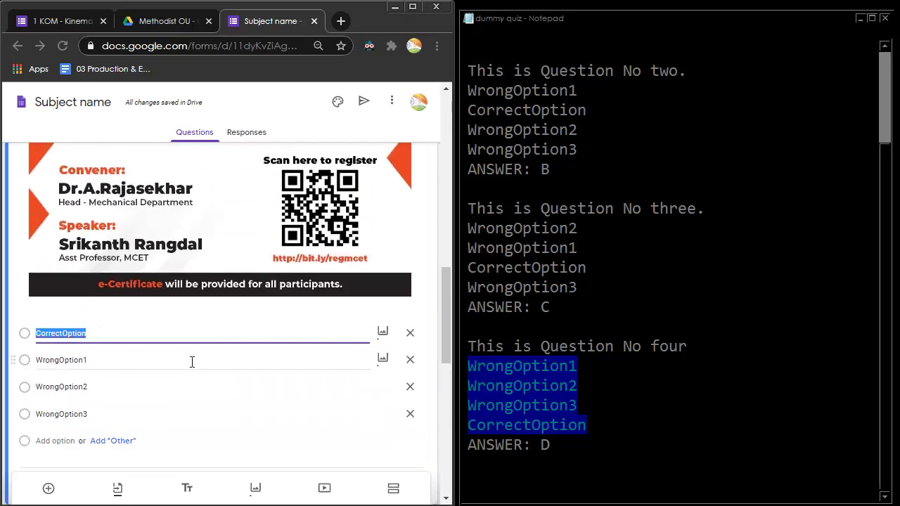
scroll(191, 362, "up", 2)
scroll(191, 362, "down", 2)
scroll(191, 362, "up", 3)
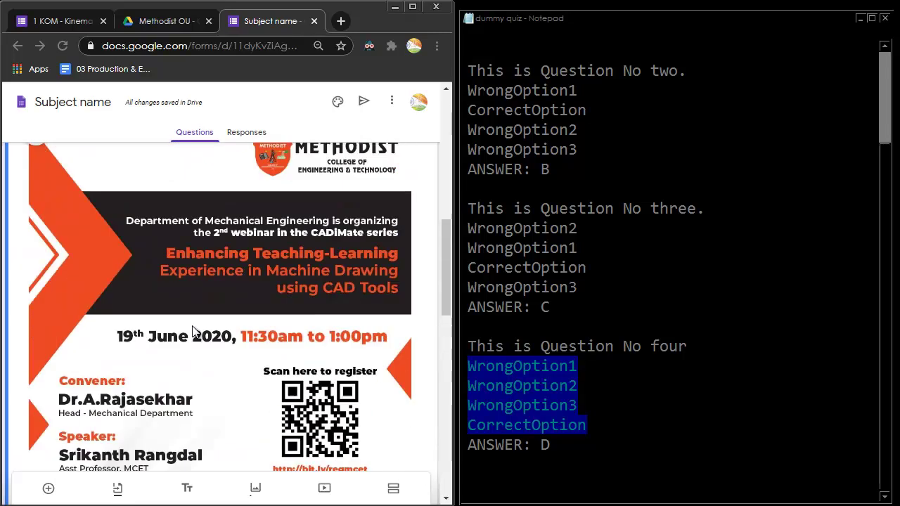
left_click(392, 100)
left_click(369, 134)
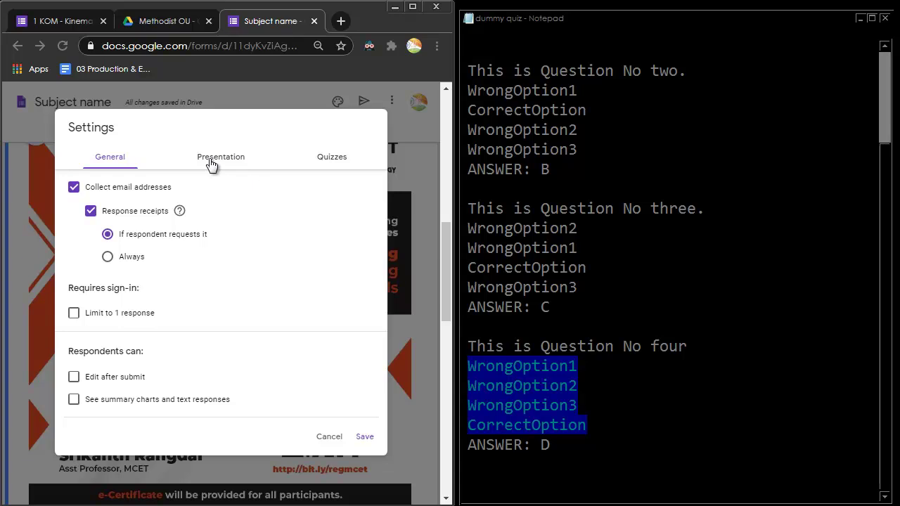
left_click(324, 156)
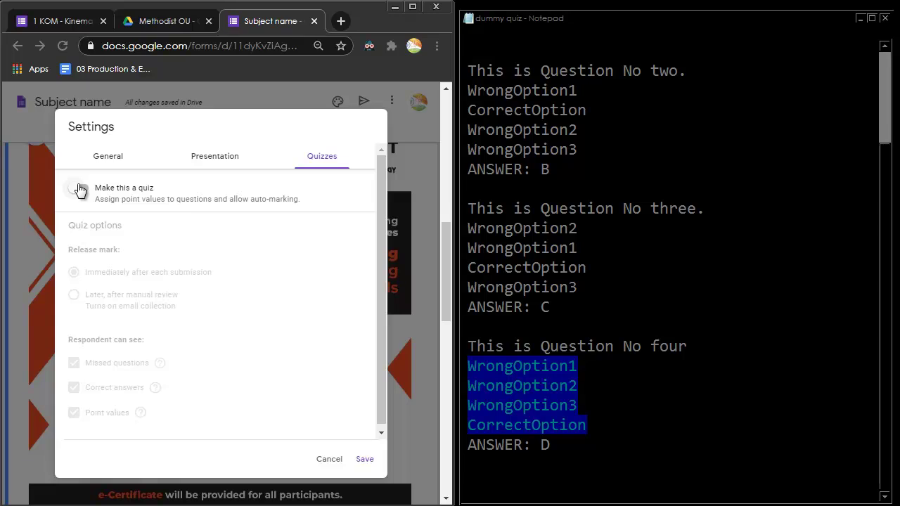
left_click(80, 189)
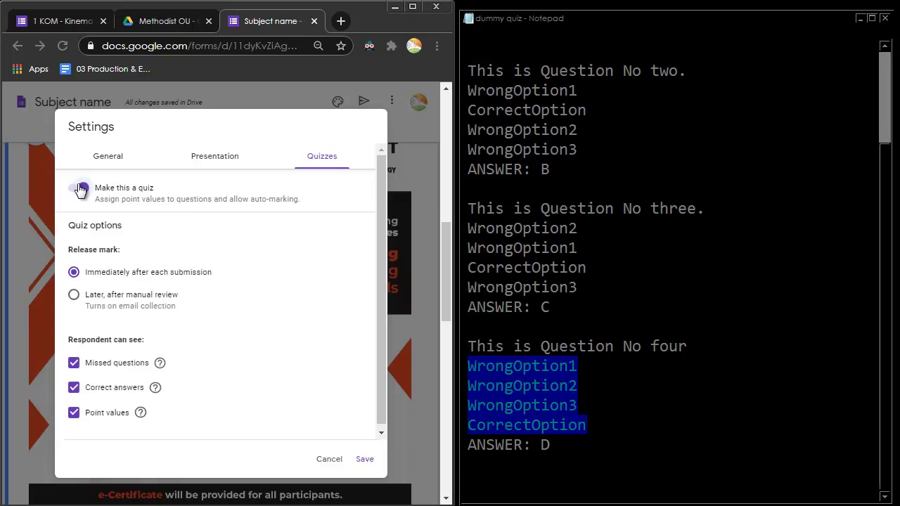
left_click(80, 190)
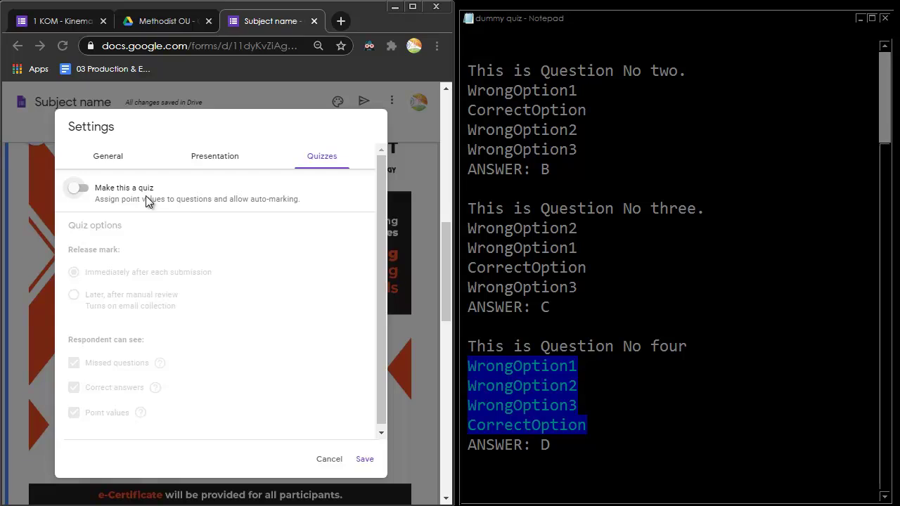
left_click(79, 188)
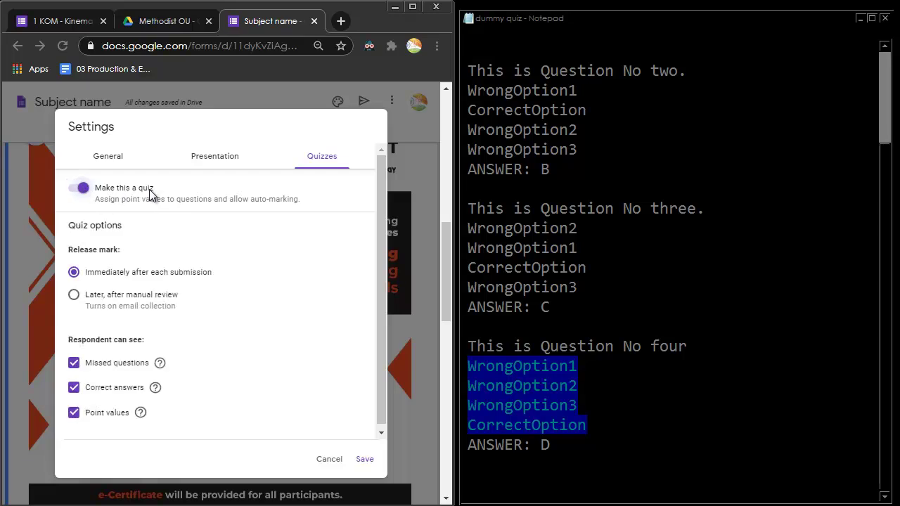
Let respondents see only point values, with missed questions and correct answers switched off, and save the quiz settings
left_click_drag(378, 247, 377, 305)
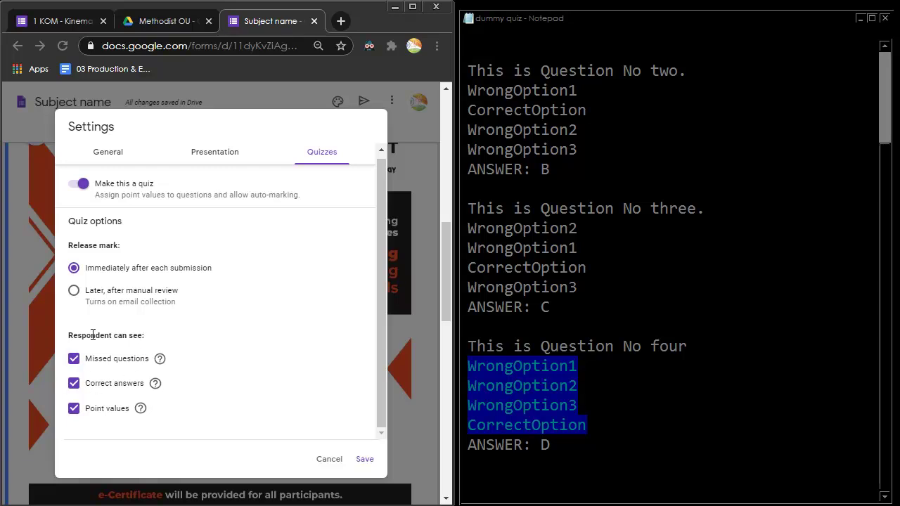
left_click(73, 360)
left_click(73, 384)
left_click(74, 410)
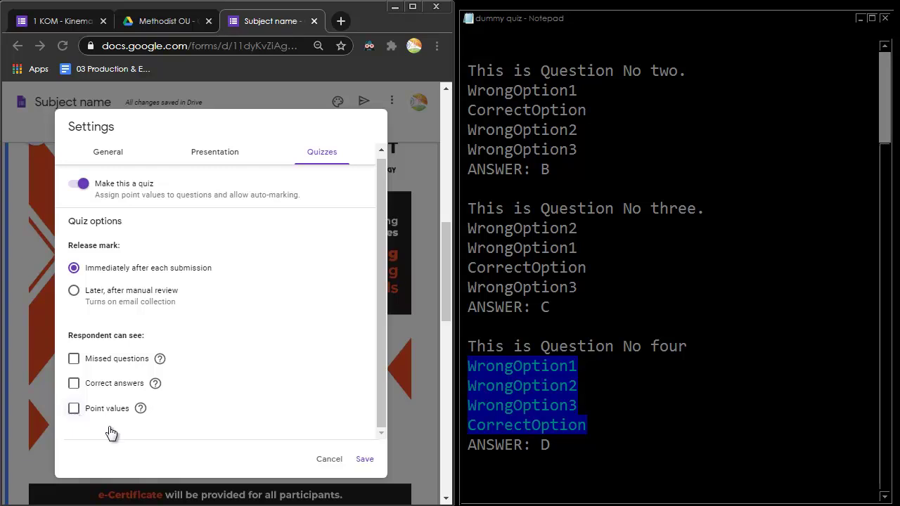
left_click(73, 410)
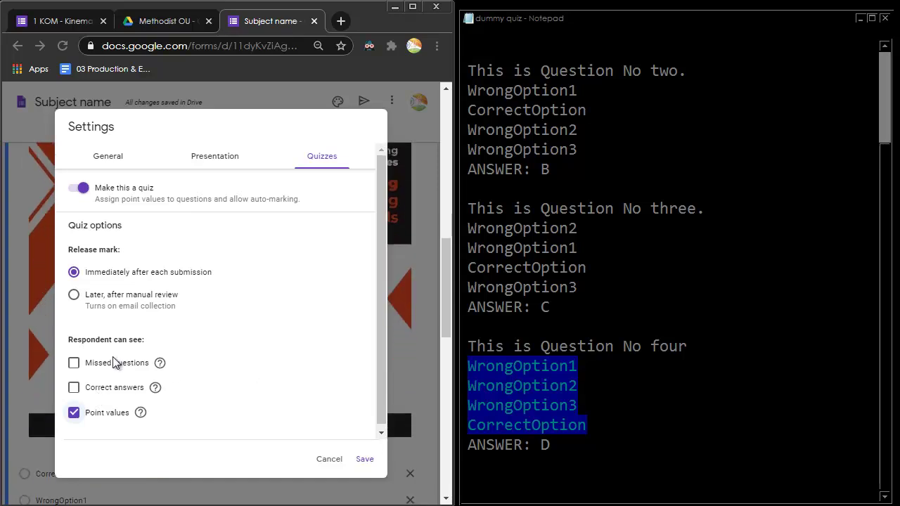
left_click(365, 460)
Open the answer key of question one and set its point value to 1
left_click_drag(450, 255, 457, 323)
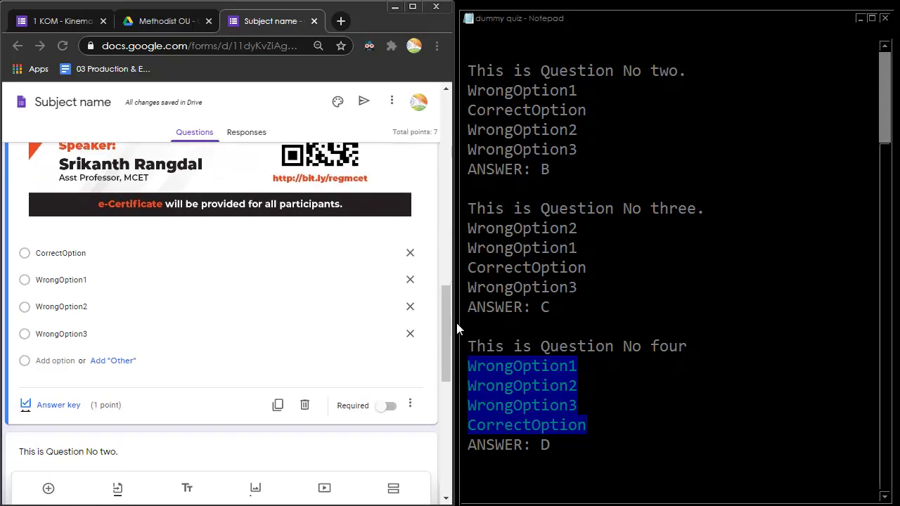
left_click(58, 406)
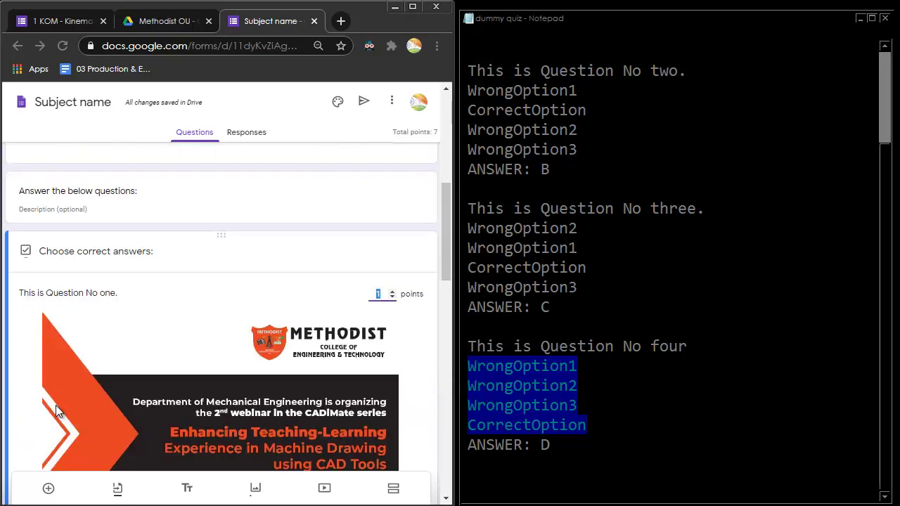
left_click(375, 294)
double_click(387, 294)
left_click(395, 293)
left_click(392, 297)
left_click(392, 297)
left_click(393, 296)
Mark "CorrectOption" as the correct answer of question one and finish its answer key
scroll(264, 261, "down", 3)
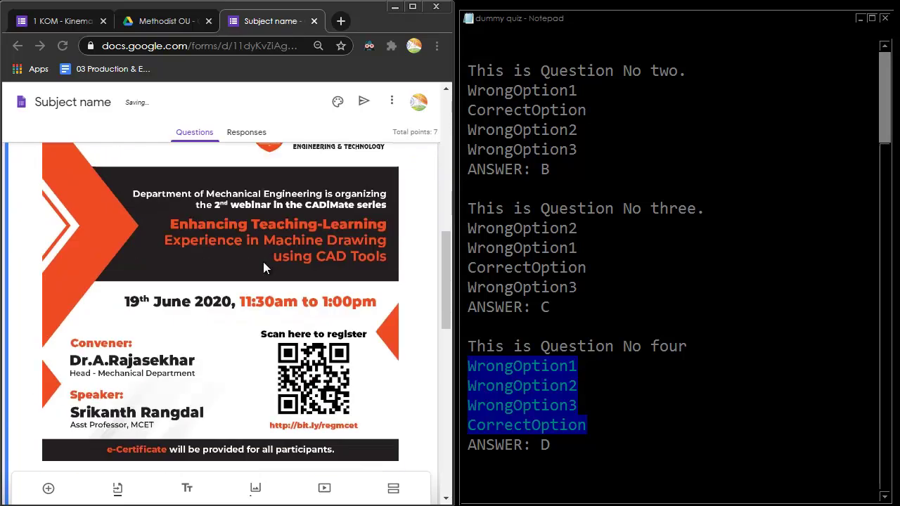
scroll(264, 267, "down", 4)
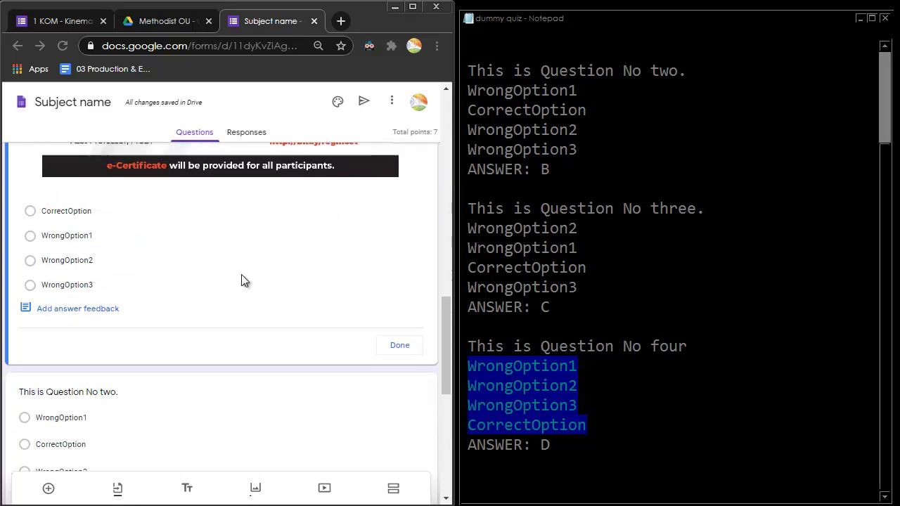
left_click(50, 215)
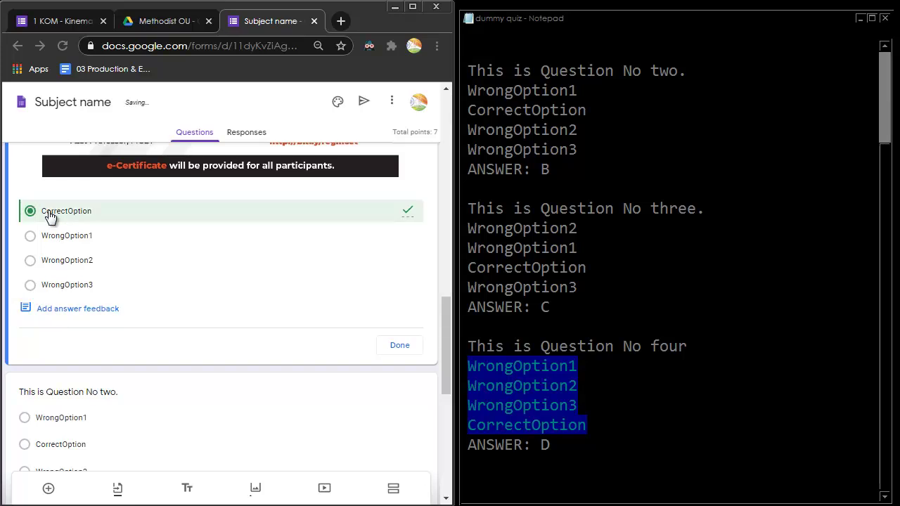
left_click(398, 347)
Turn on shuffled option order for question one
scroll(233, 266, "down", 5)
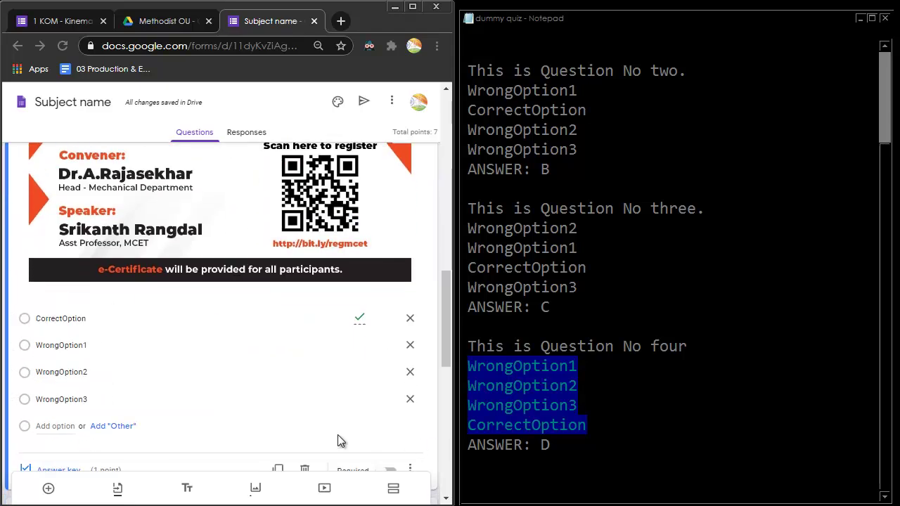
scroll(302, 397, "down", 2)
scroll(130, 337, "up", 1)
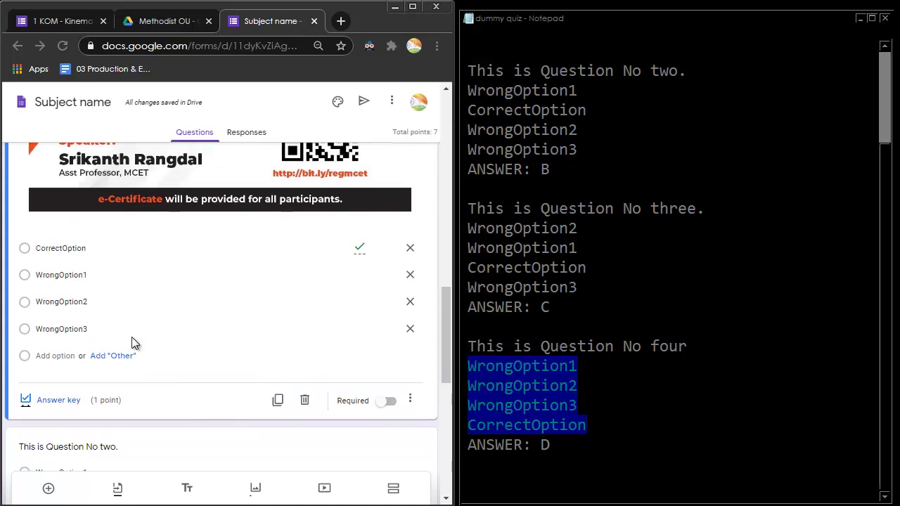
left_click(411, 401)
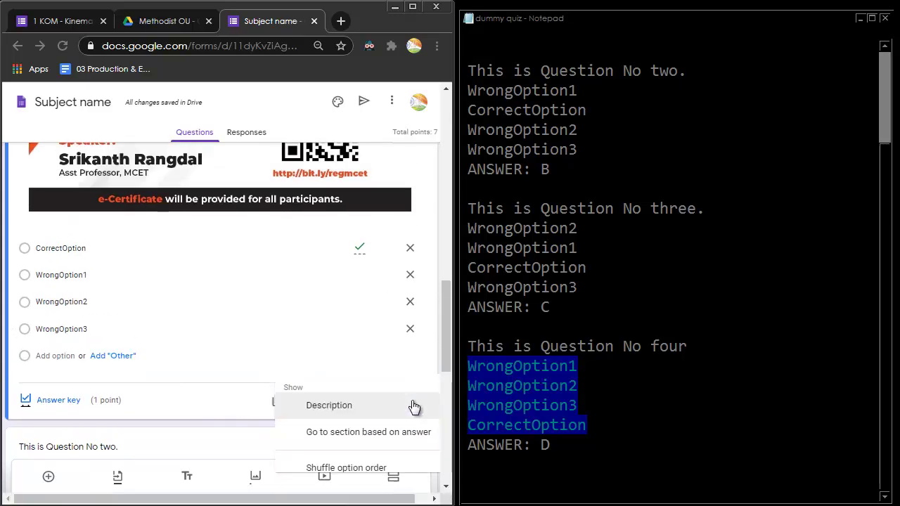
left_click(347, 467)
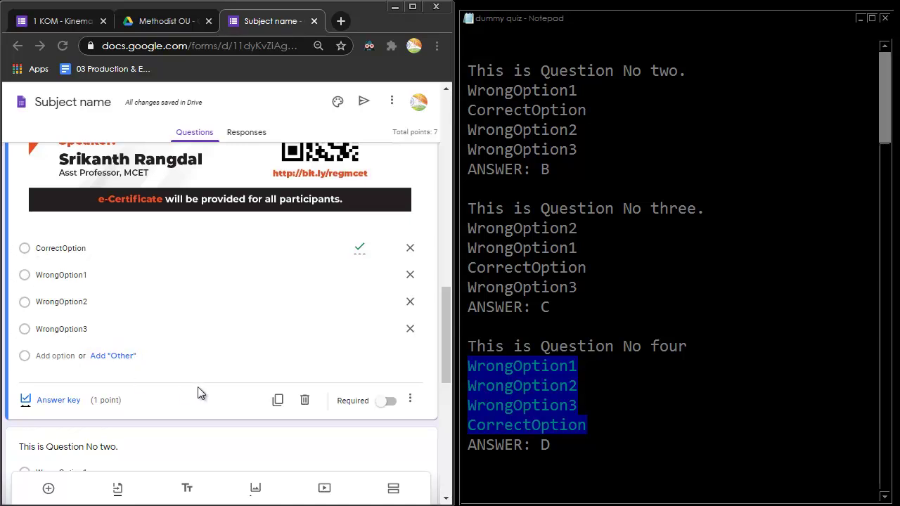
Turn on shuffled option order for question two and mark "CorrectOption" as its correct answer
scroll(199, 387, "down", 2)
left_click(137, 313)
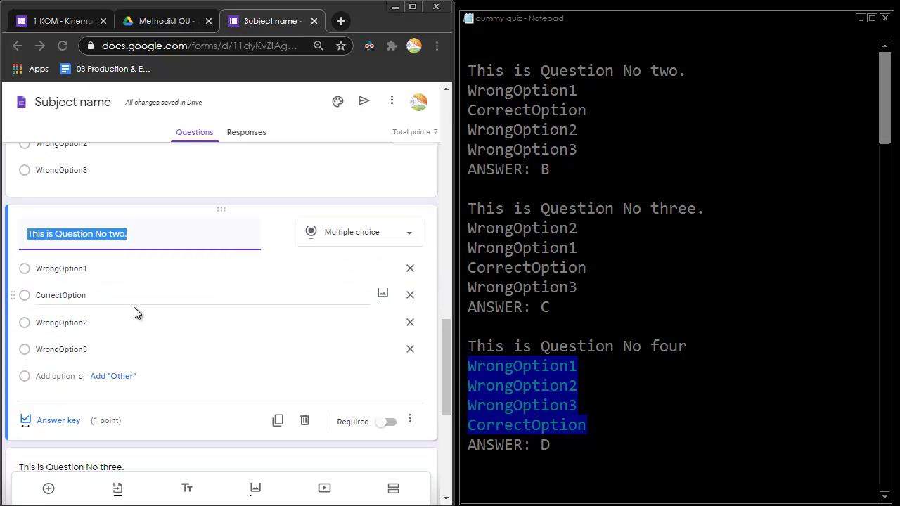
left_click(410, 422)
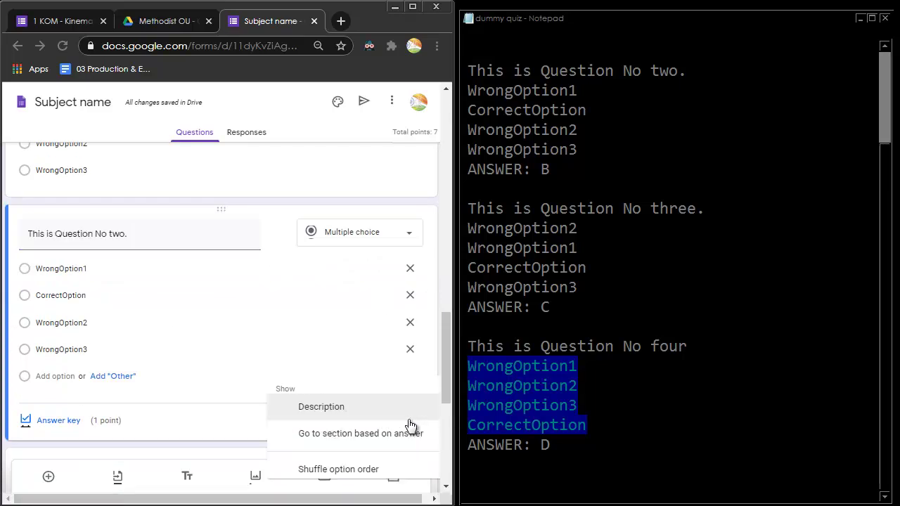
left_click(328, 469)
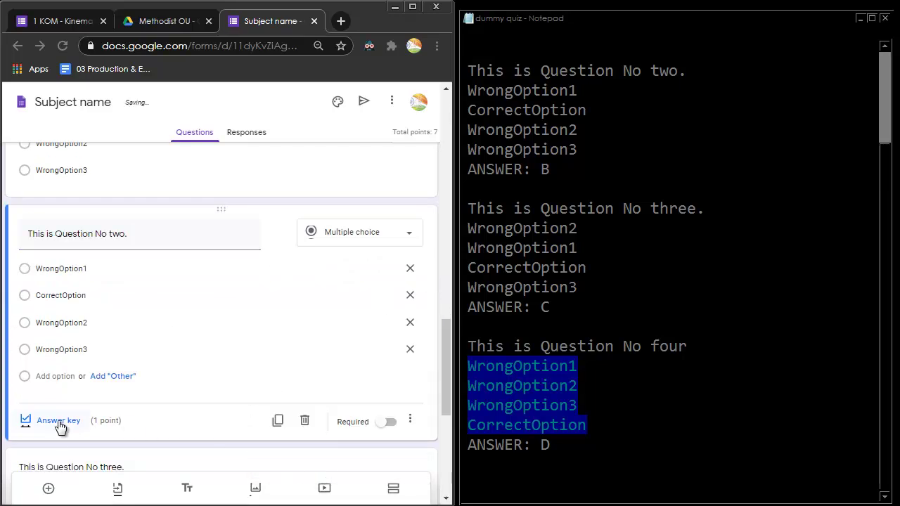
left_click(58, 420)
left_click(66, 318)
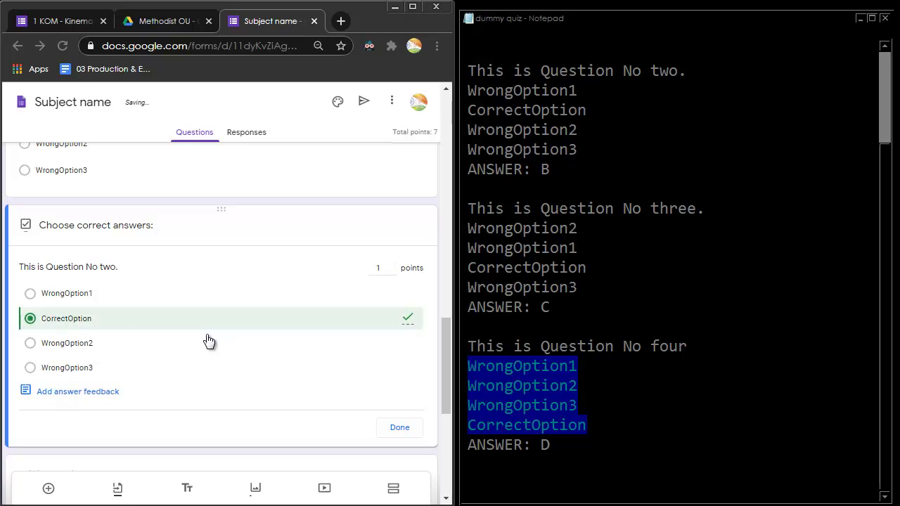
Turn on shuffled option order for question three and mark "CorrectOption" as its correct answer
scroll(123, 327, "down", 3)
left_click(99, 274)
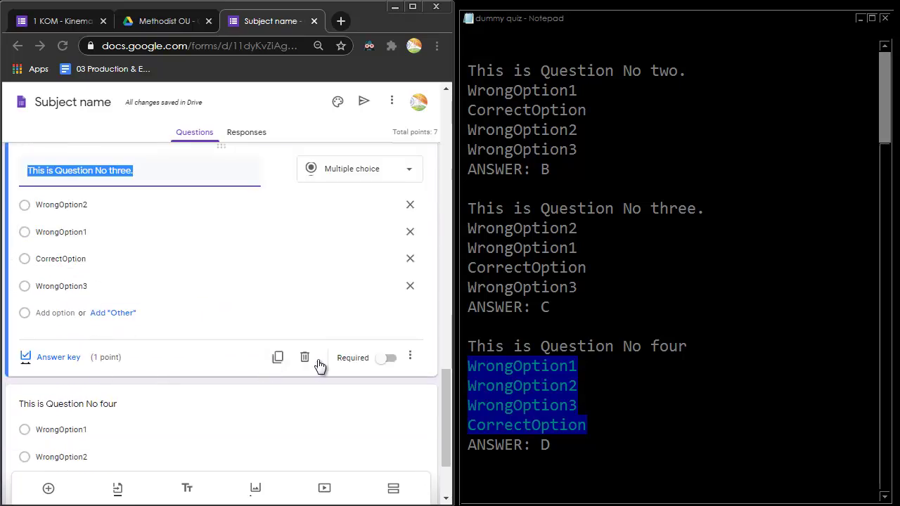
left_click(409, 359)
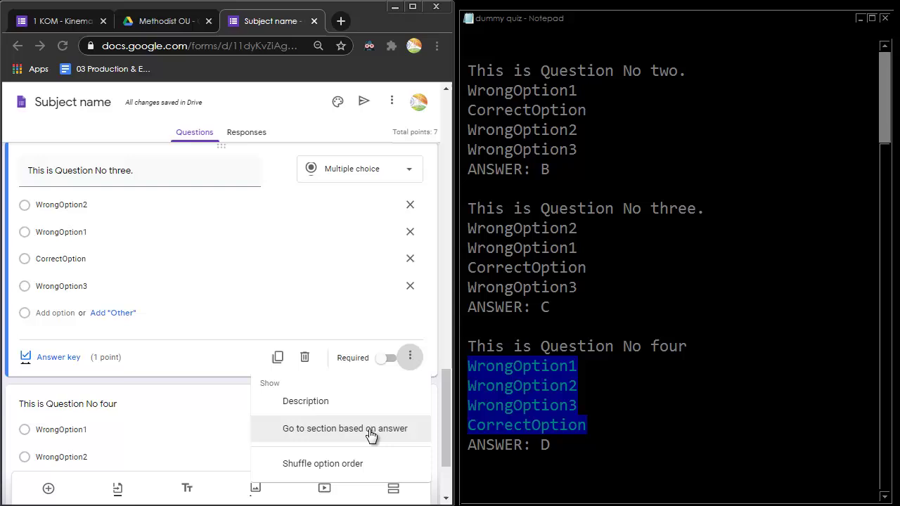
left_click(334, 466)
left_click(77, 360)
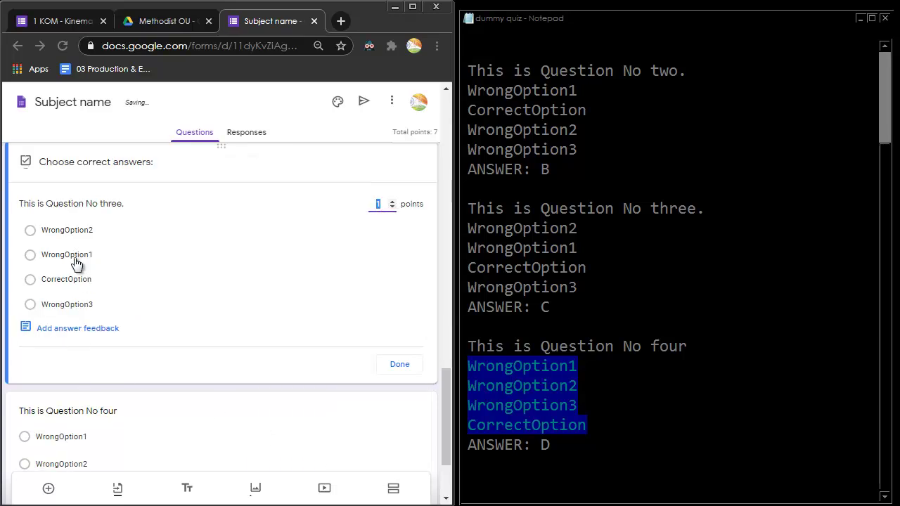
left_click(65, 282)
left_click(398, 366)
Turn on shuffled option order for question four and mark "CorrectOption" as its correct answer
scroll(281, 374, "down", 3)
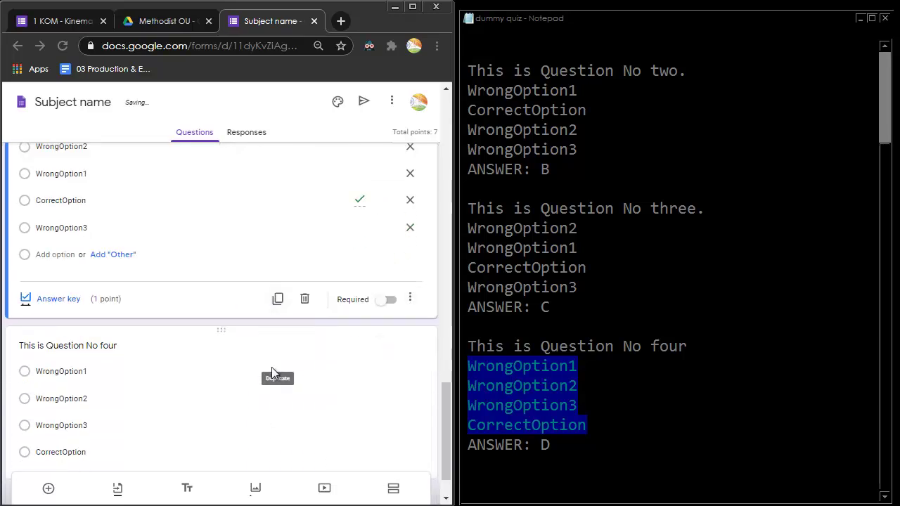
left_click(89, 293)
left_click(410, 406)
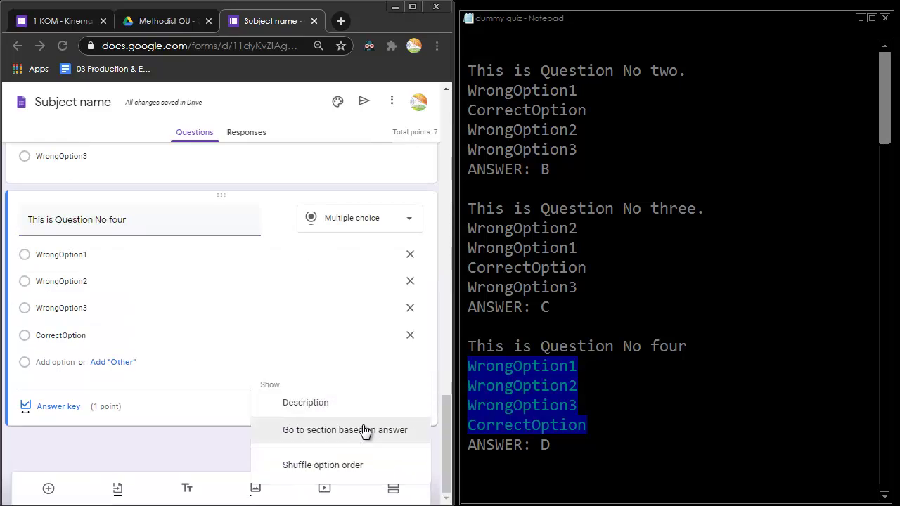
left_click(335, 465)
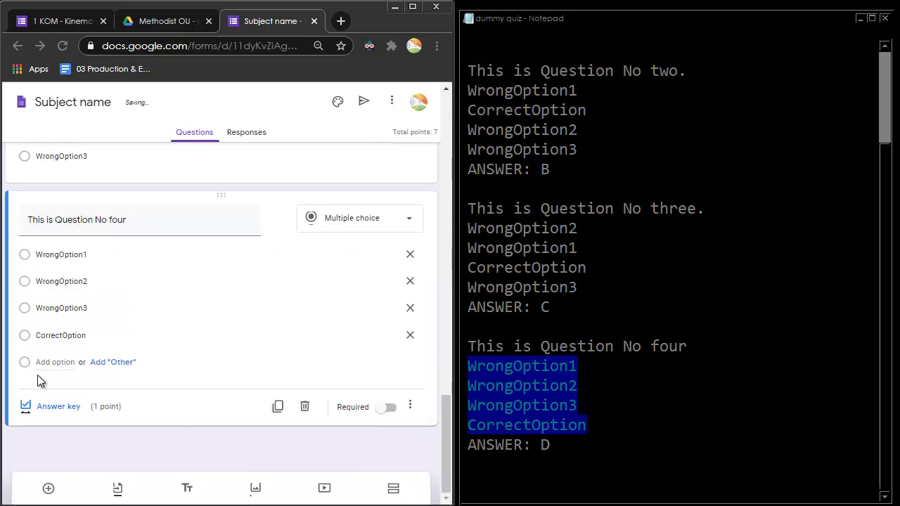
left_click(39, 408)
left_click(54, 355)
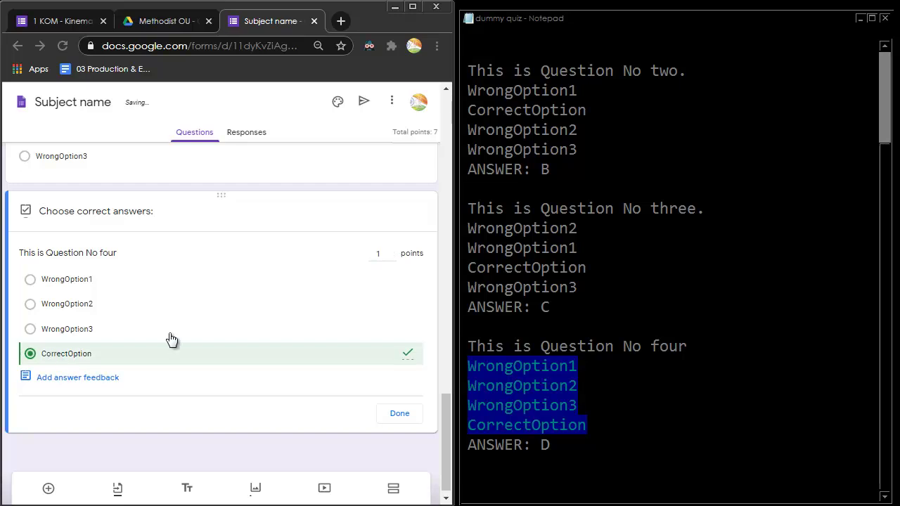
Look up the saved "Subject name" form in the Methodist OU folder of Google Drive and return to the form editor
scroll(233, 337, "up", 3)
scroll(232, 334, "up", 6)
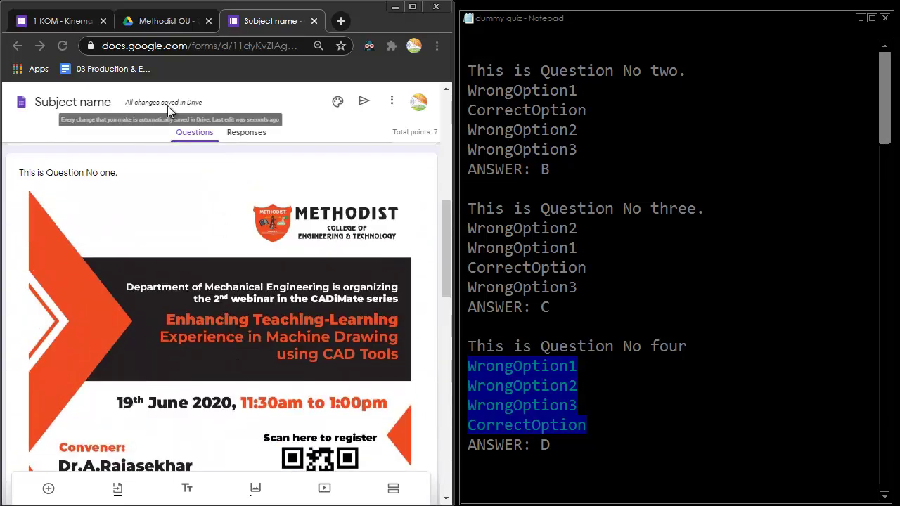
scroll(203, 336, "up", 8)
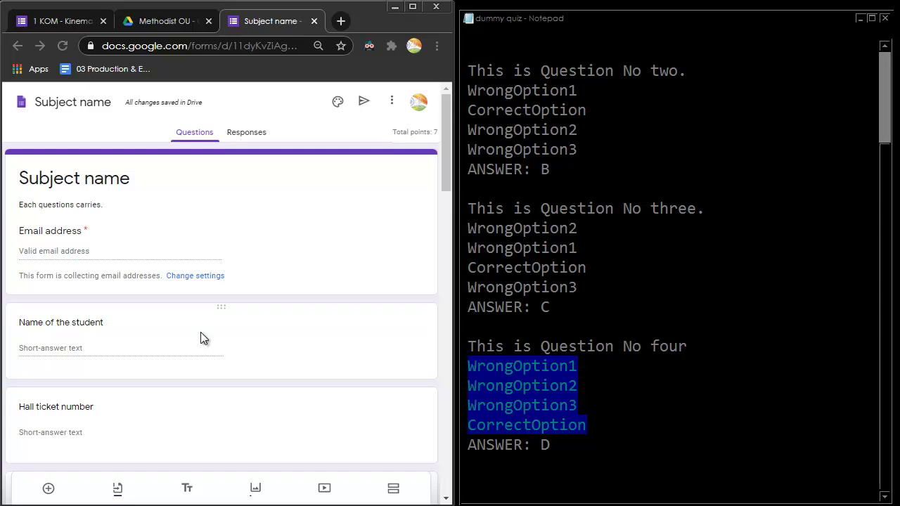
left_click(171, 20)
scroll(303, 393, "down", 1)
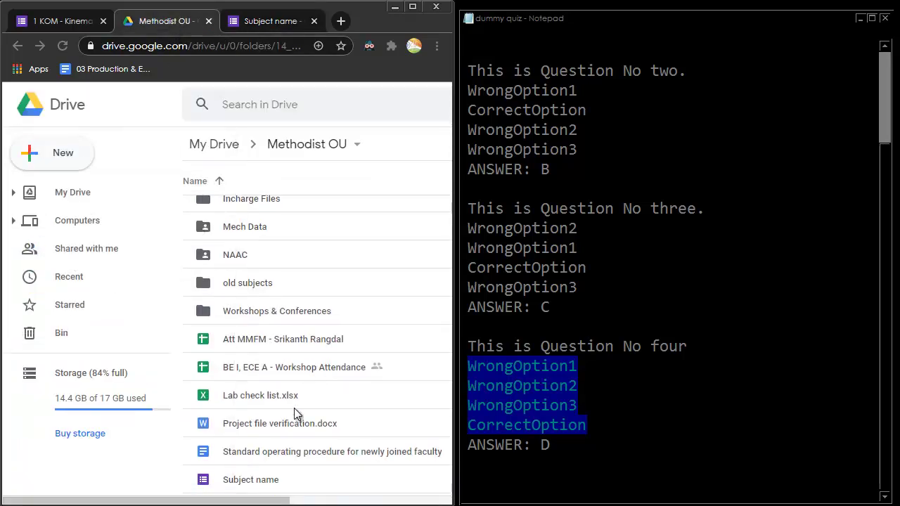
left_click(273, 490)
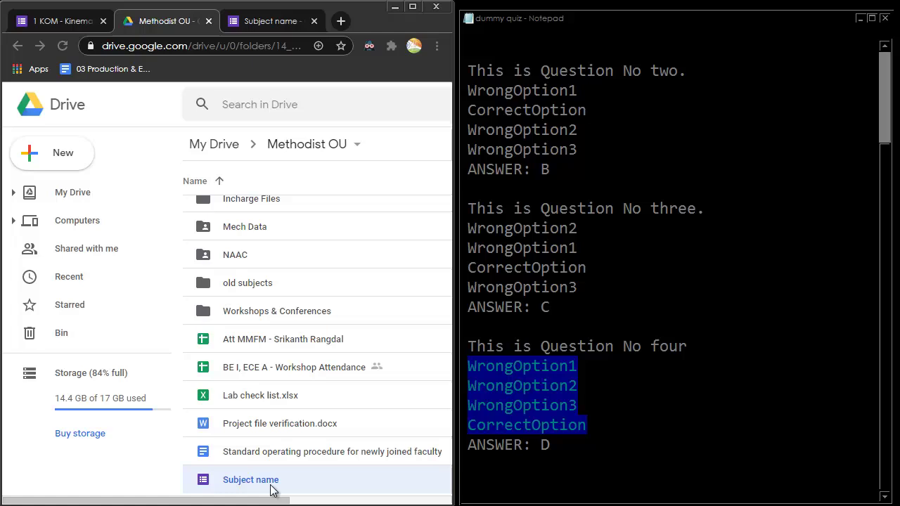
left_click(273, 22)
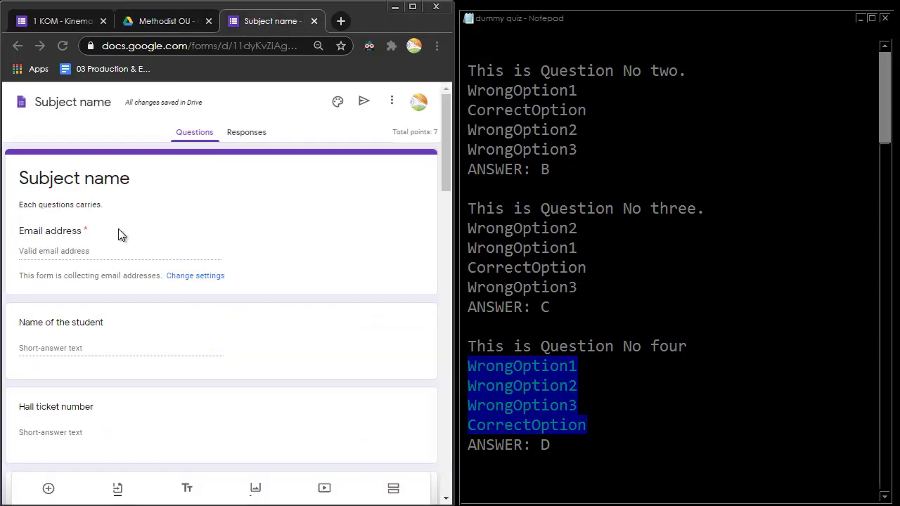
Look through the form from the student detail fields to question one and check the quiz's total points
scroll(119, 234, "down", 10)
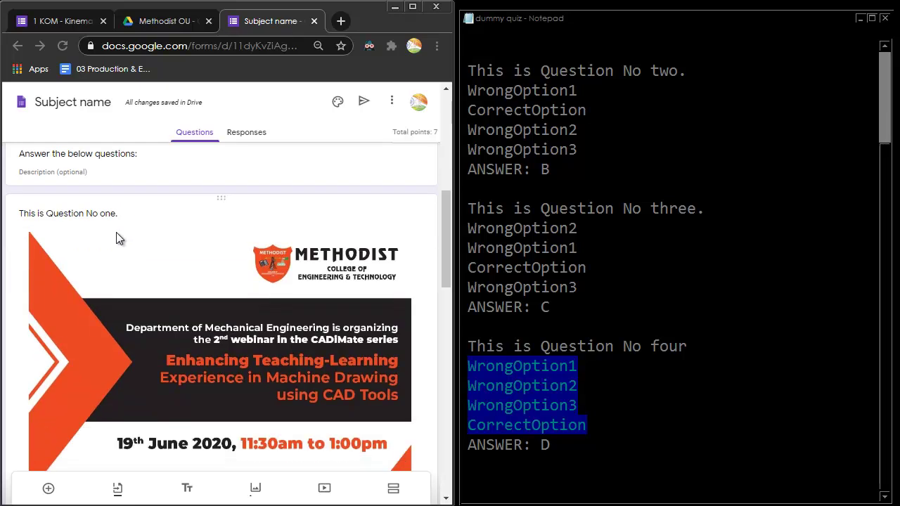
scroll(113, 264, "down", 2)
scroll(124, 320, "up", 6)
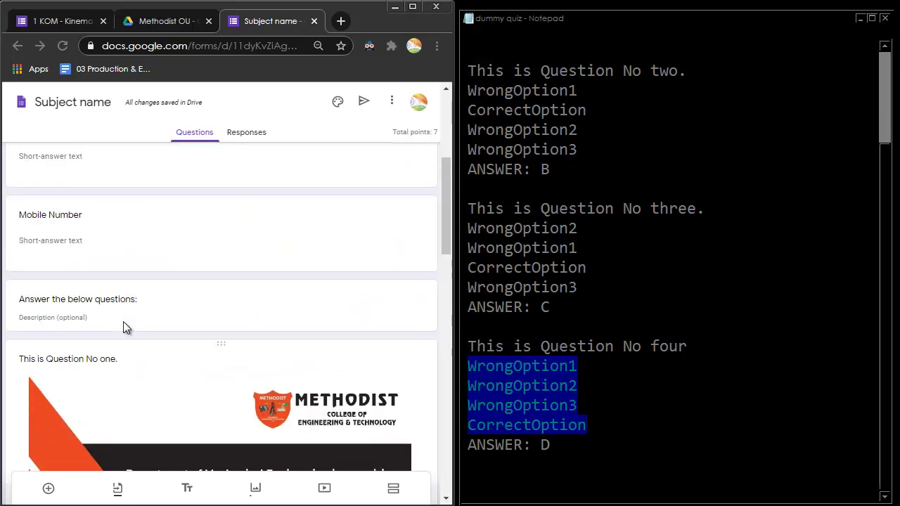
scroll(125, 328, "up", 3)
left_click_drag(394, 133, 437, 133)
left_click(438, 133)
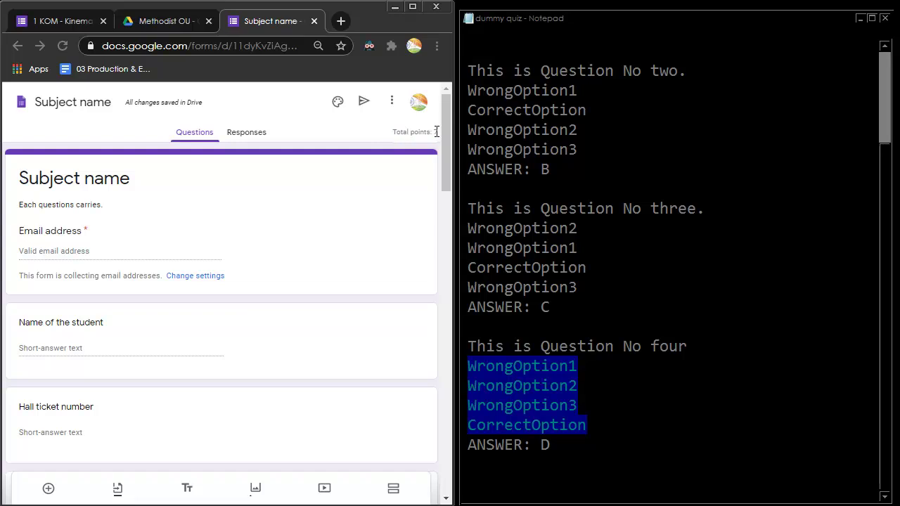
Set the point value of the "Name of the student" field to 0 in its answer key
left_click(117, 244)
left_click(113, 323)
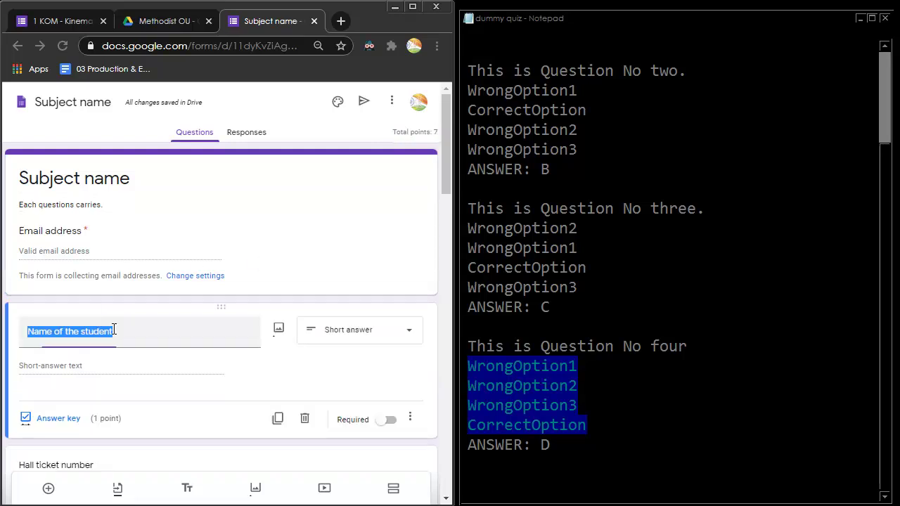
scroll(121, 347, "down", 1)
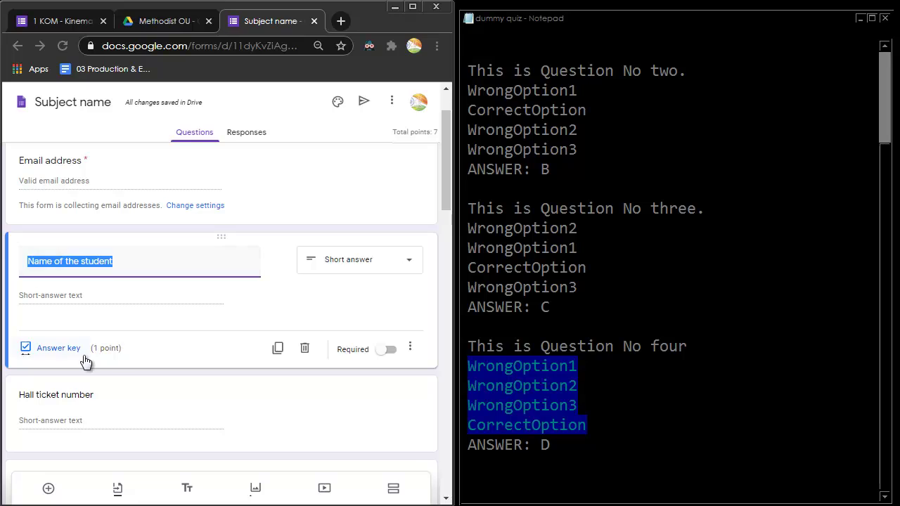
left_click(58, 348)
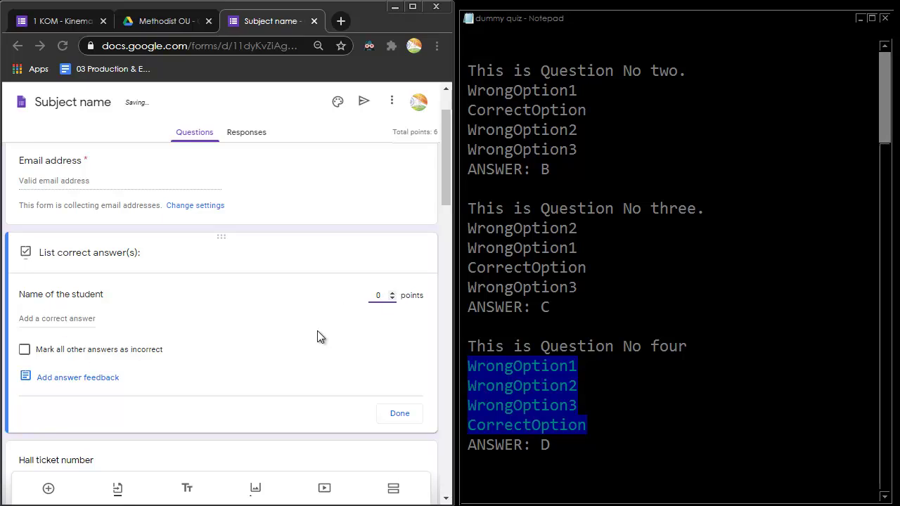
Set the point value of the "Hall ticket number" field to 0 and finish its answer key
scroll(179, 360, "down", 2)
left_click(88, 330)
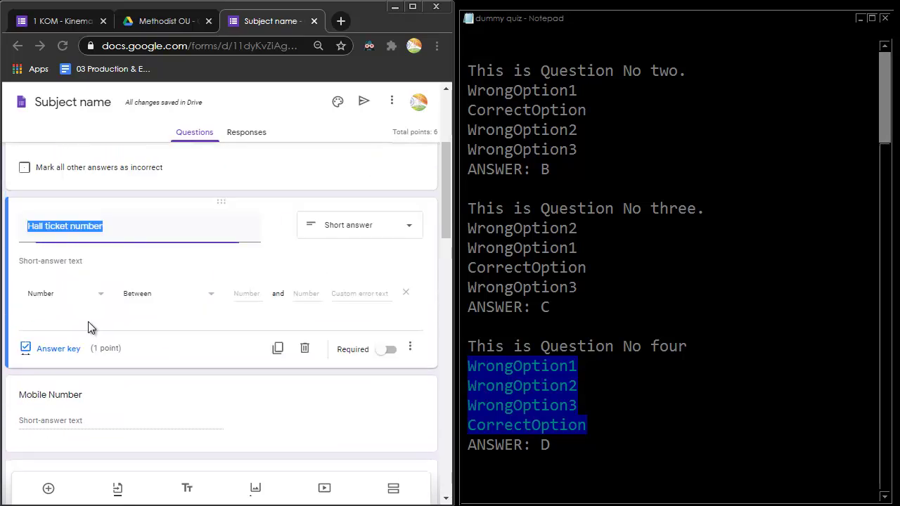
left_click(66, 349)
left_click(391, 263)
left_click(399, 379)
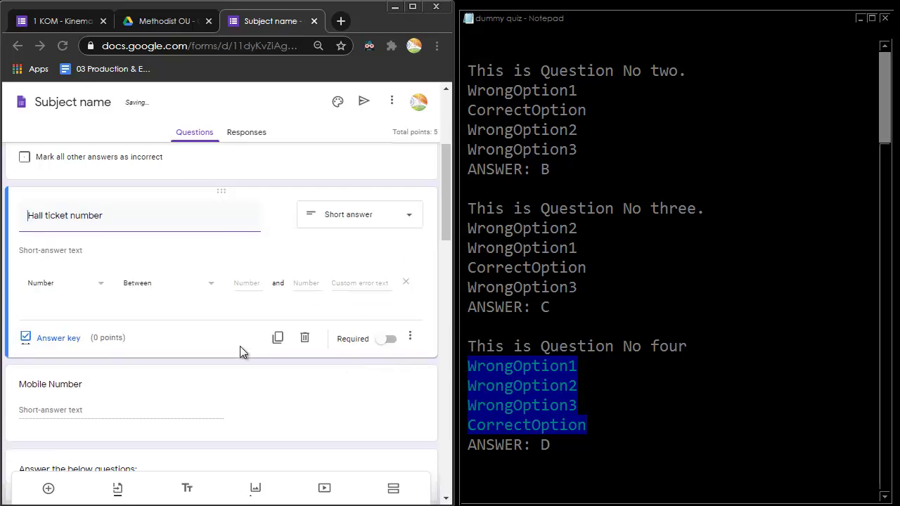
Set the point value of the "Mobile Number" field to 0 and finish its answer key
scroll(140, 295, "down", 2)
left_click(72, 252)
left_click(71, 321)
left_click(393, 208)
left_click(396, 323)
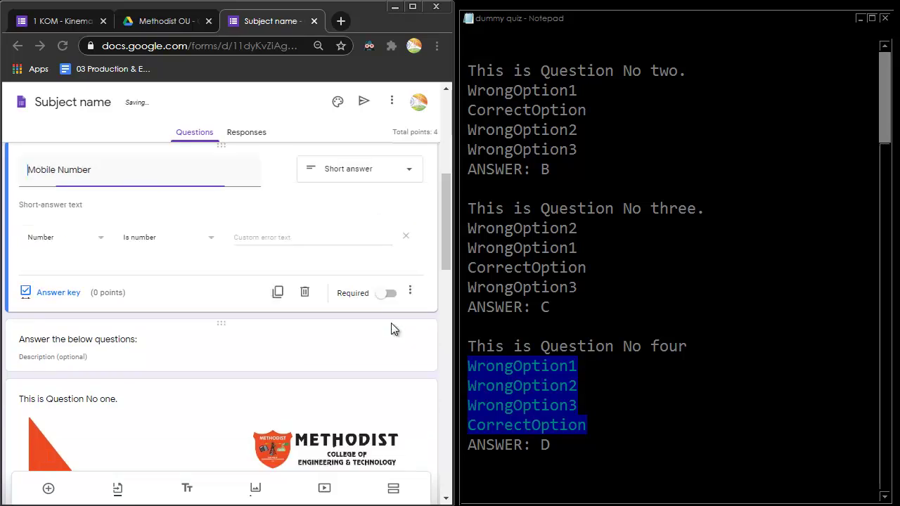
Review the quiz questions through to question four and check the total points
scroll(333, 272, "down", 10)
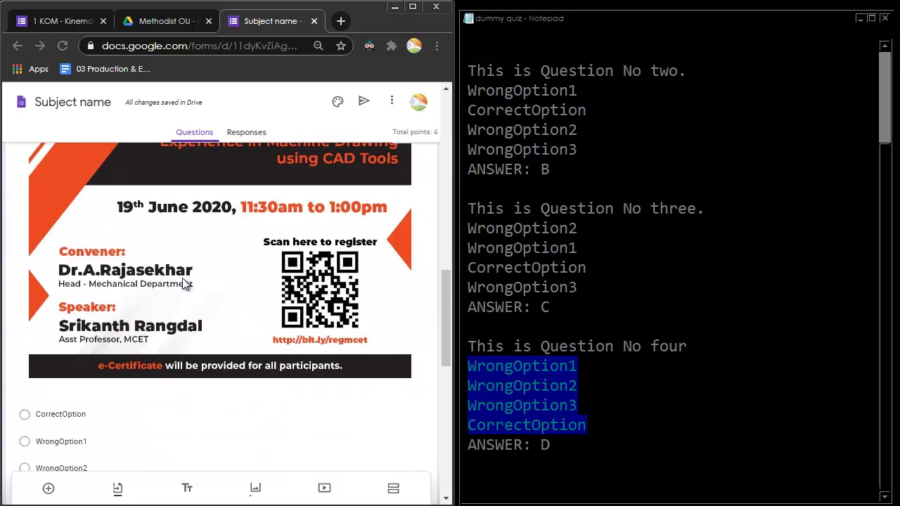
scroll(161, 418, "up", 5)
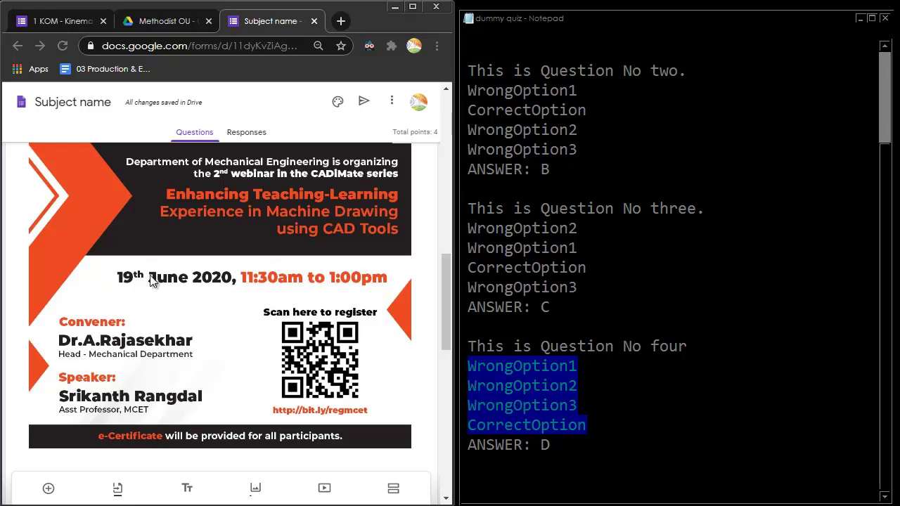
scroll(153, 277, "down", 5)
scroll(133, 375, "down", 3)
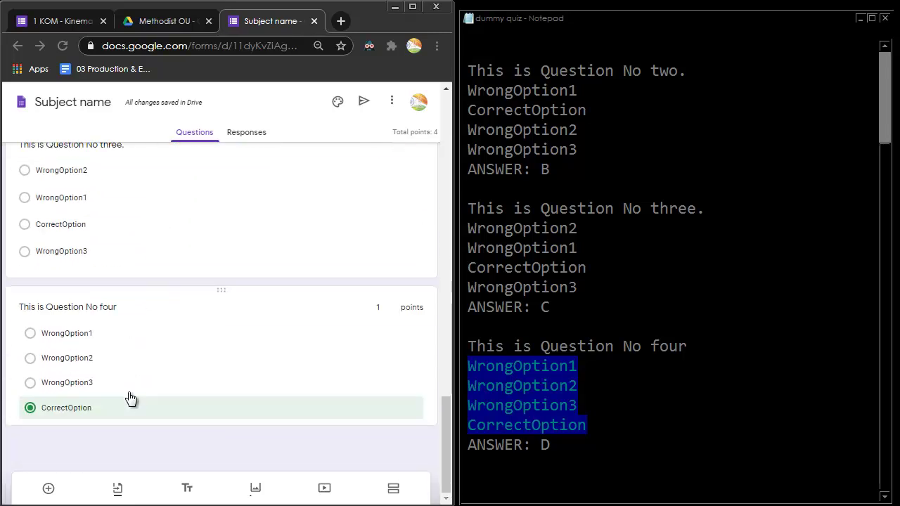
scroll(125, 401, "up", 4)
scroll(124, 399, "up", 10)
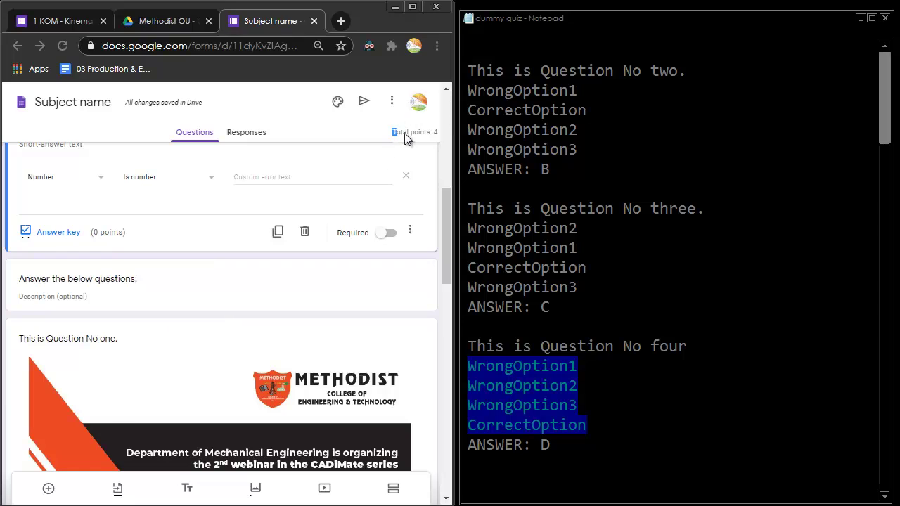
left_click_drag(405, 133, 438, 132)
Examine the student detail fields and the quiz questions again, including the options and answer mark of question three
scroll(207, 305, "down", 10)
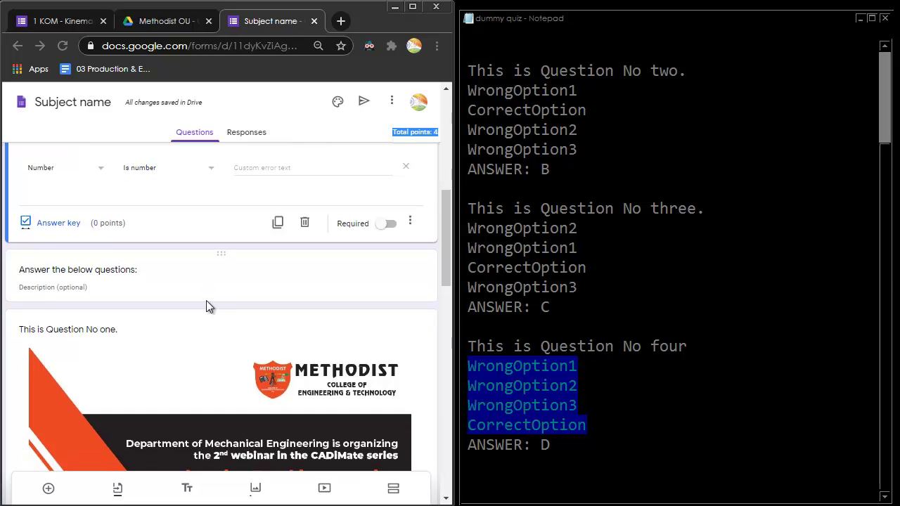
scroll(208, 306, "up", 5)
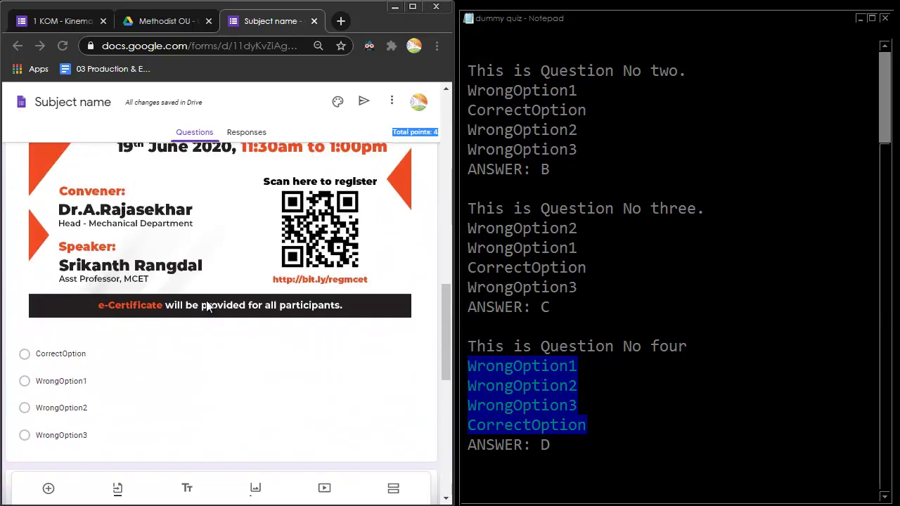
scroll(207, 306, "up", 1)
scroll(207, 306, "down", 2)
scroll(207, 306, "up", 4)
scroll(207, 303, "up", 7)
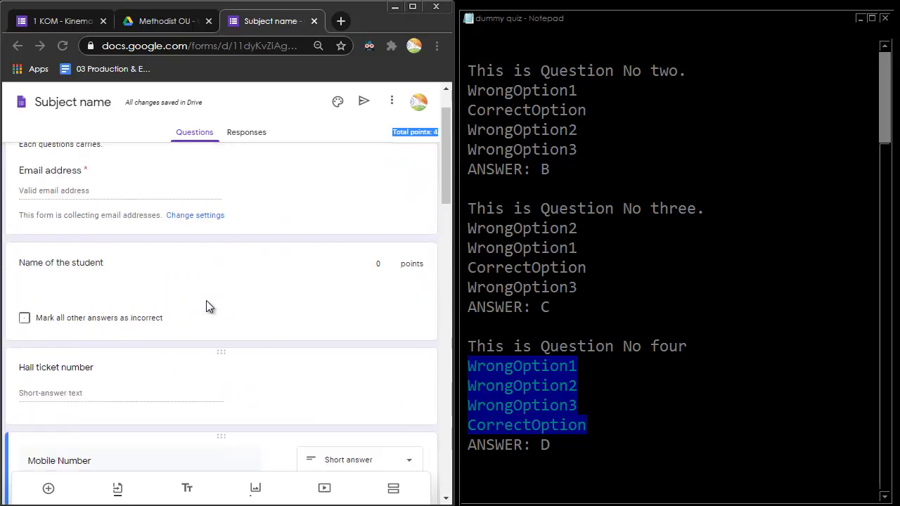
scroll(207, 303, "down", 3)
scroll(209, 306, "down", 12)
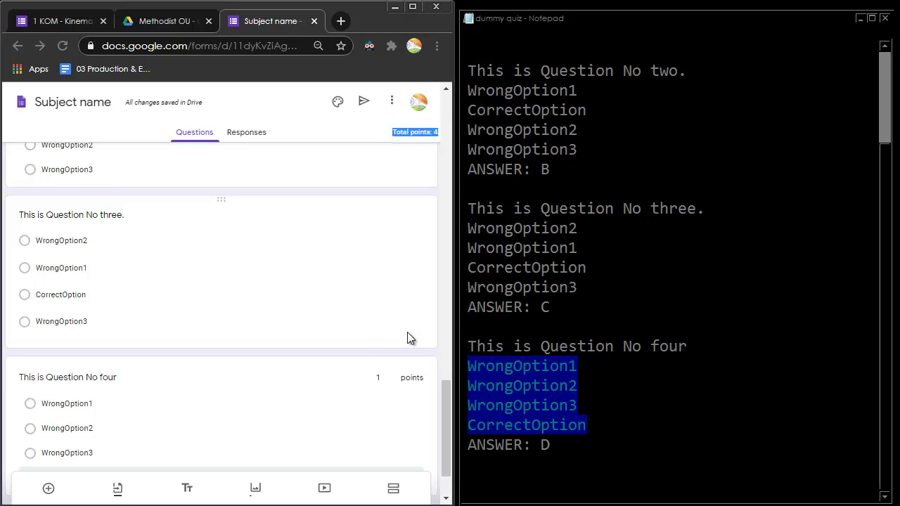
left_click(410, 337)
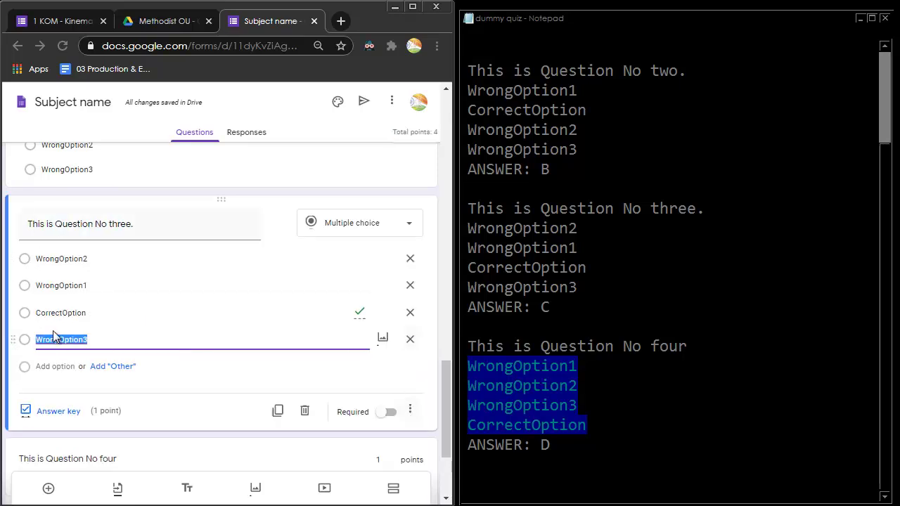
left_click(129, 222)
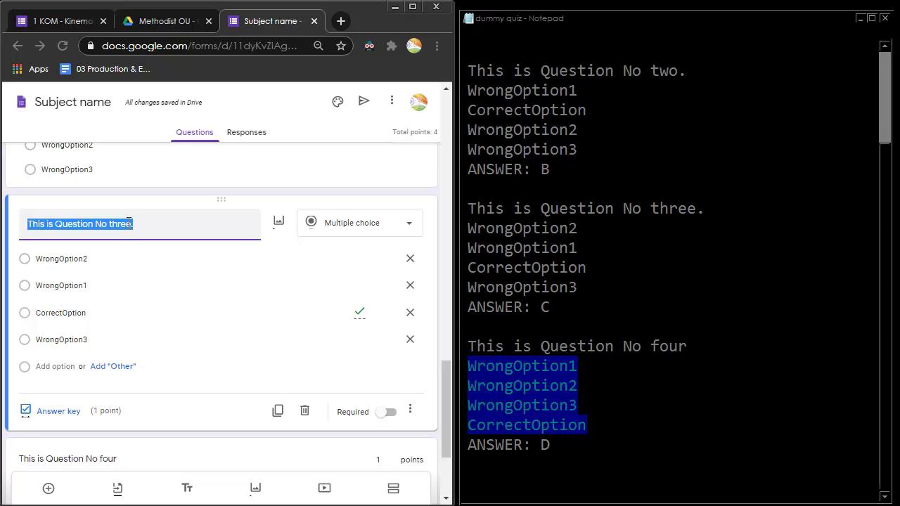
scroll(253, 178, "up", 5)
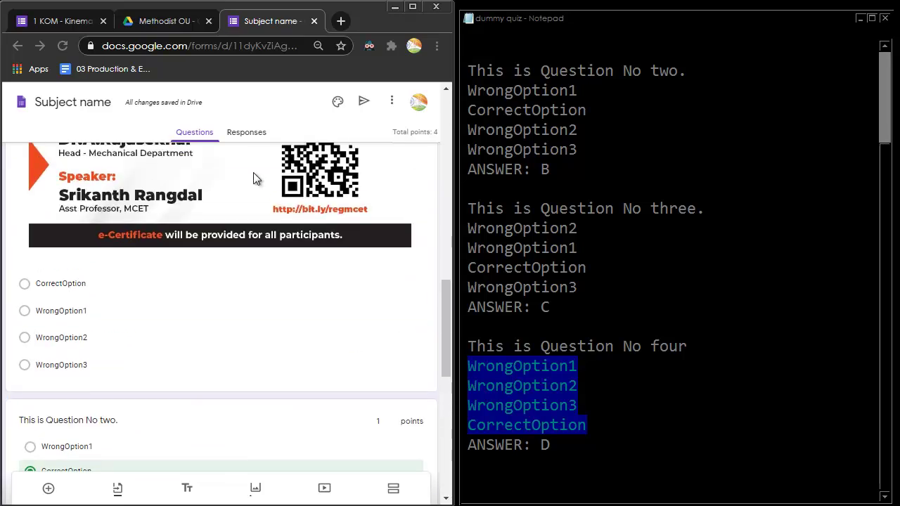
Set the form's confirmation message to "Your test was completed successfully." with question order shuffled, and save the presentation settings
left_click(391, 106)
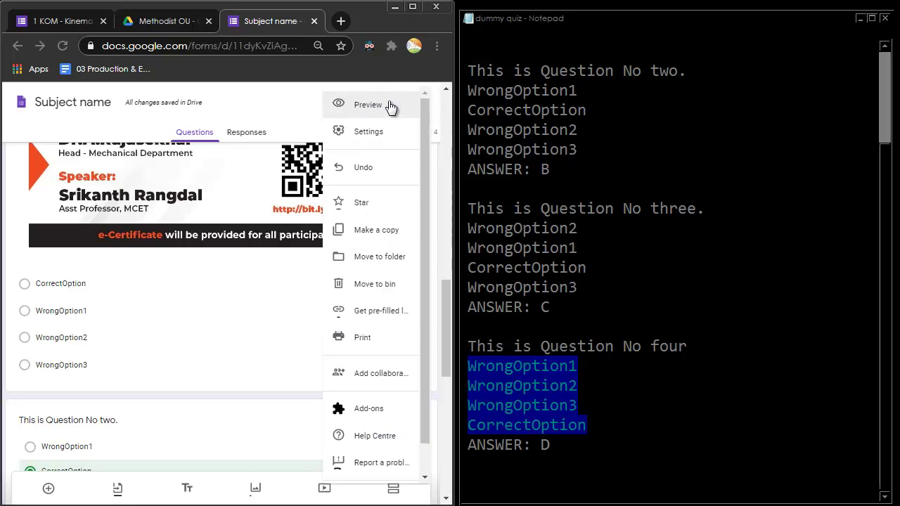
left_click(377, 133)
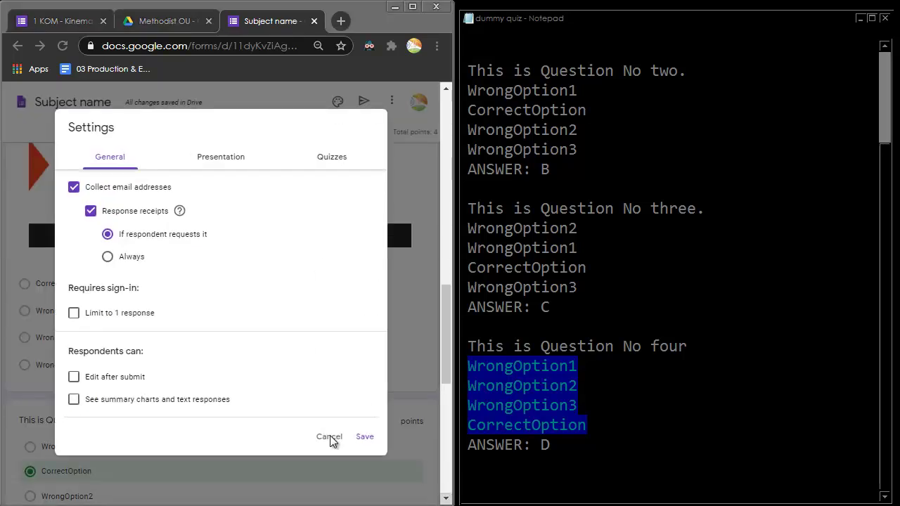
left_click(222, 161)
left_click(99, 211)
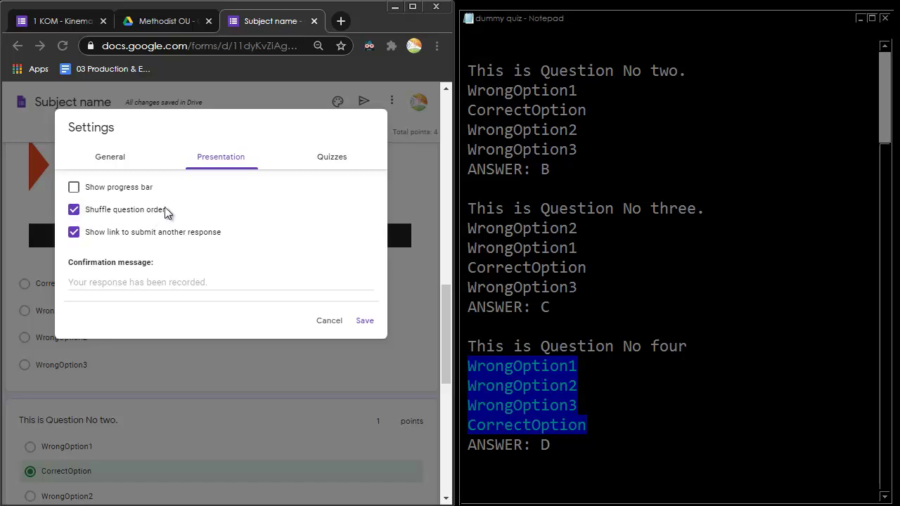
left_click(127, 283)
type("Your test was completee")
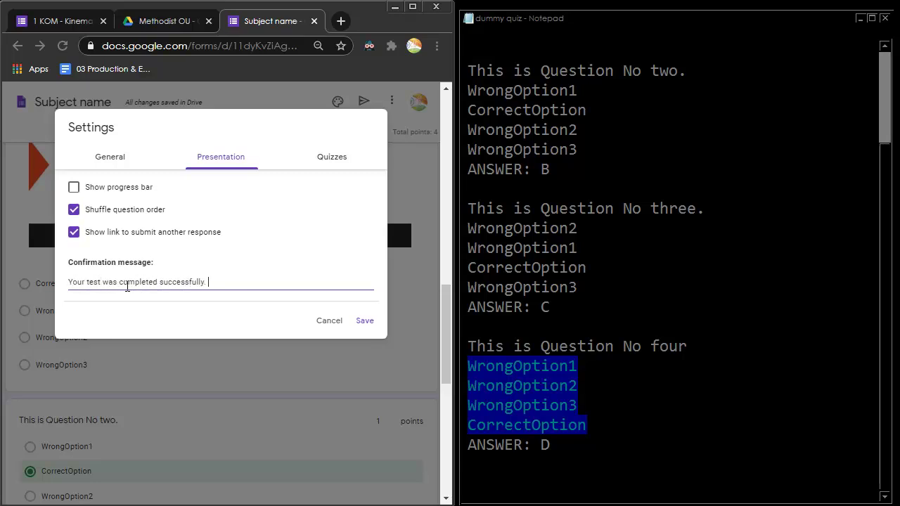
key("BackSpace")
key("BackSpace")
key("BackSpace")
key("BackSpace")
left_click(365, 322)
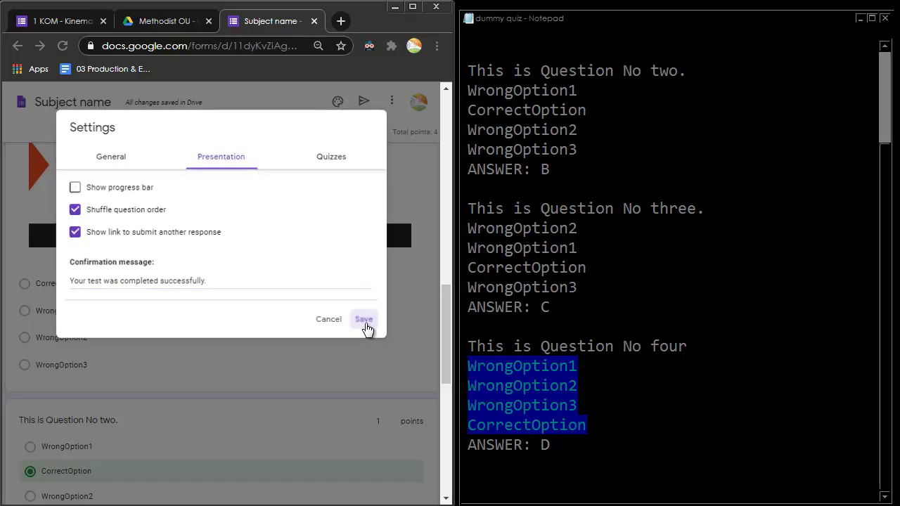
Generate a shortened link for sending the form and copy it to the clipboard
left_click_drag(448, 338, 460, 485)
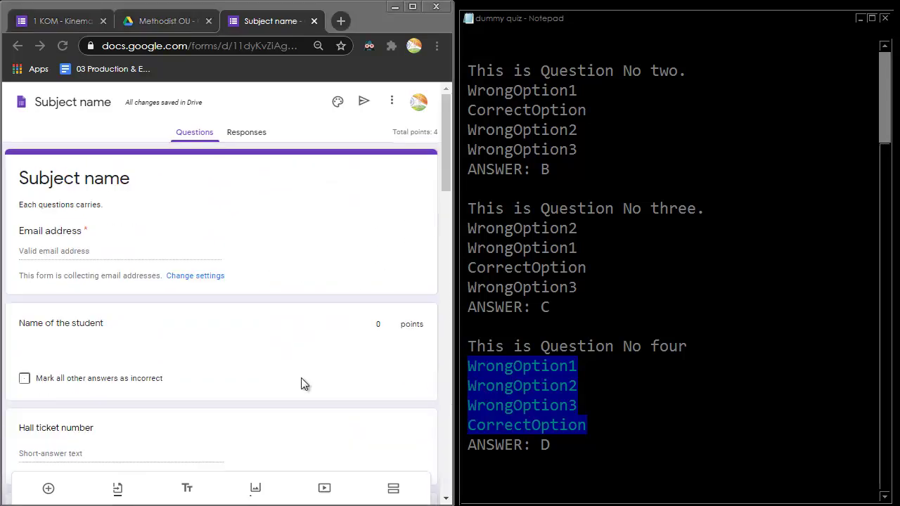
left_click(363, 106)
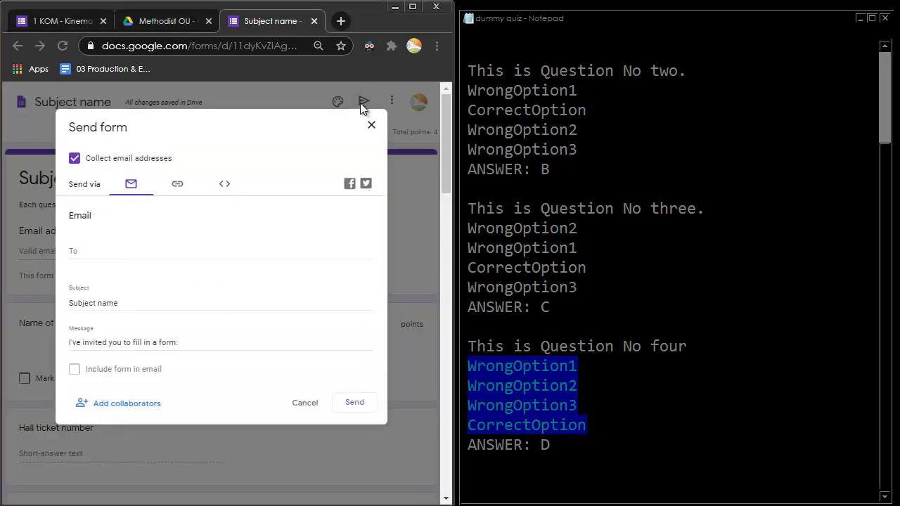
left_click(177, 184)
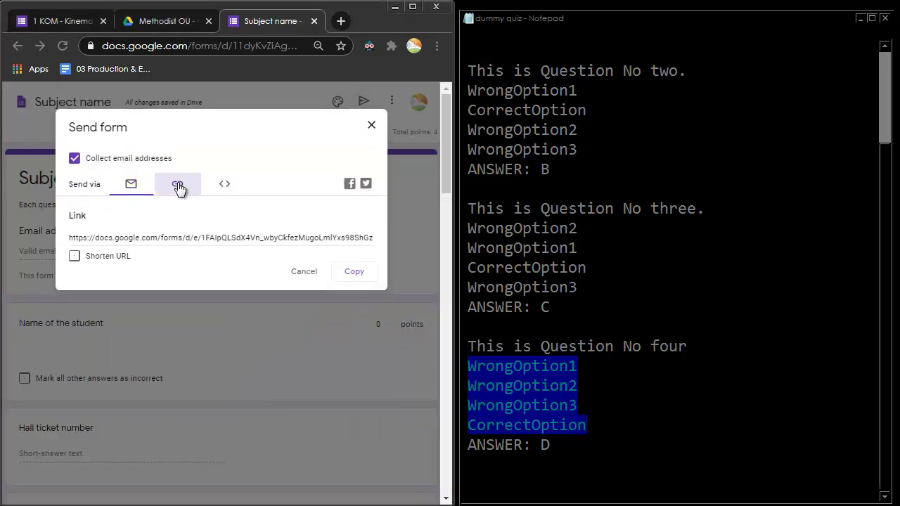
left_click(95, 237)
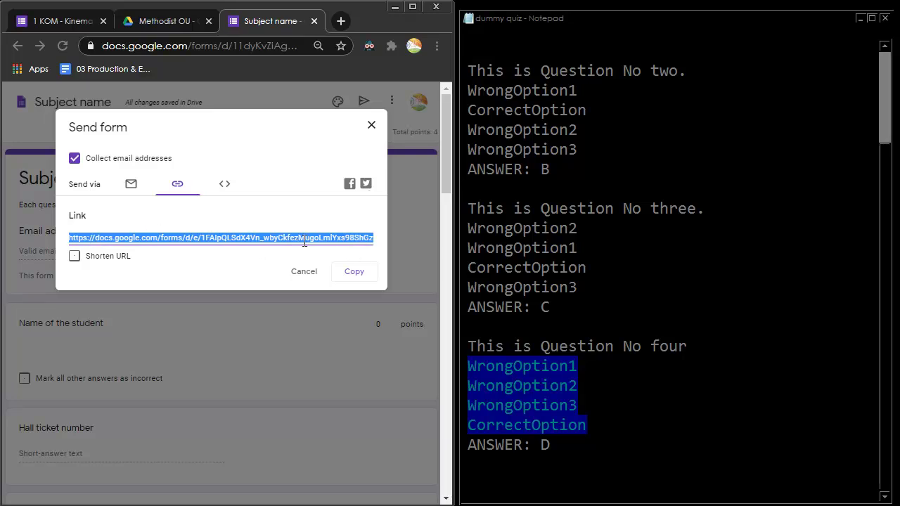
left_click(75, 259)
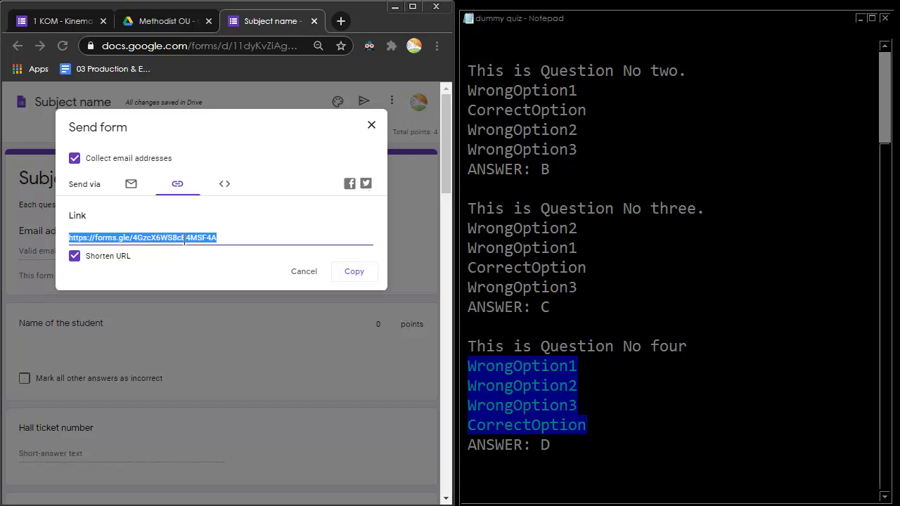
left_click(351, 271)
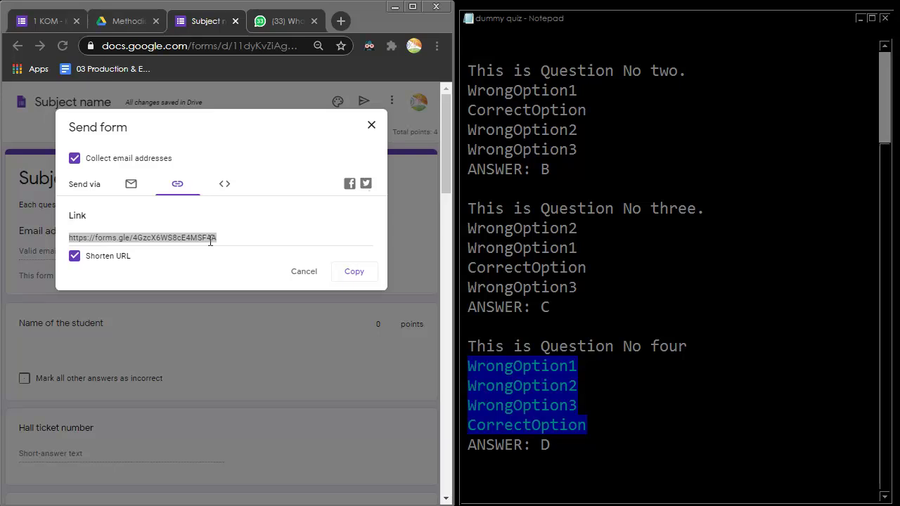
left_click(209, 241)
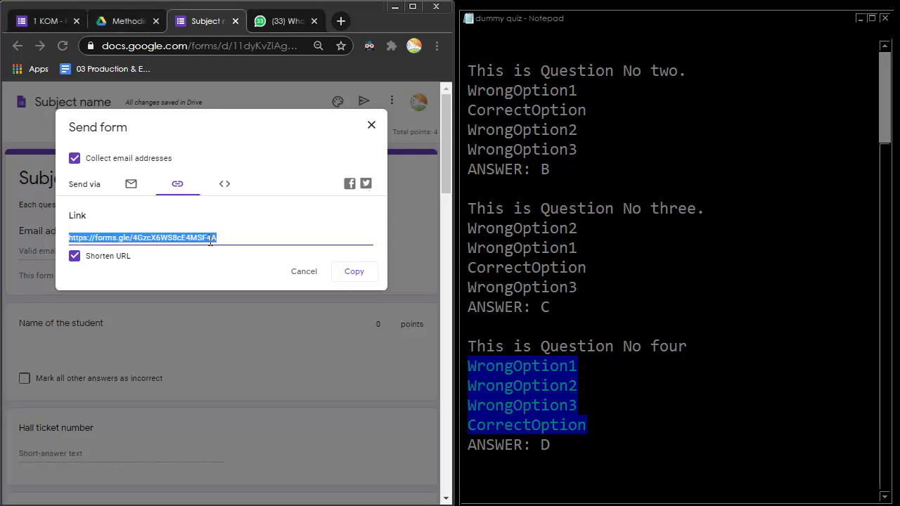
left_click(353, 275)
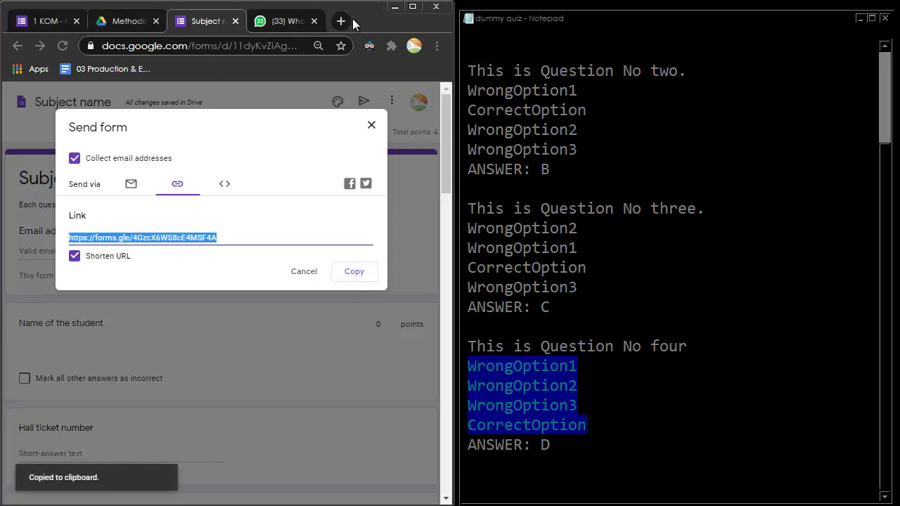
Switch to WhatsApp Web and send the copied form link to the Mechanical Gems group, then return to the form and close its Send dialog
left_click(282, 21)
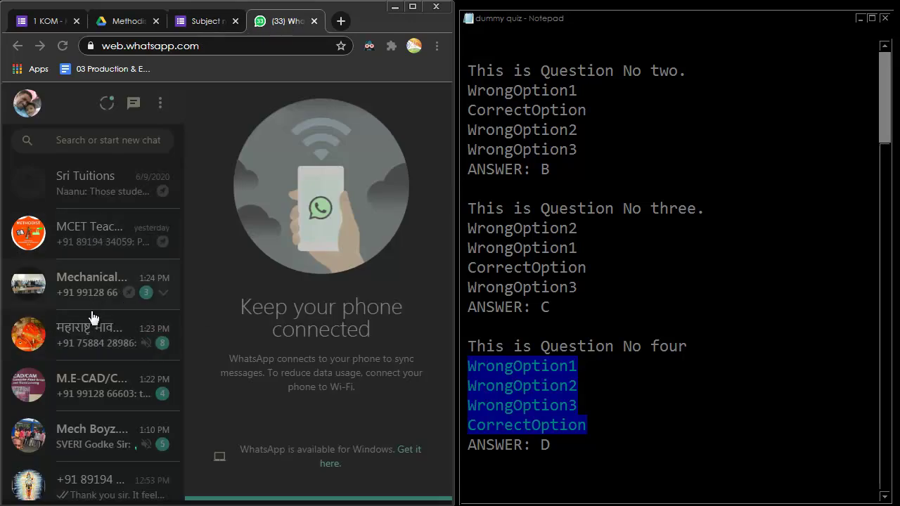
left_click(90, 290)
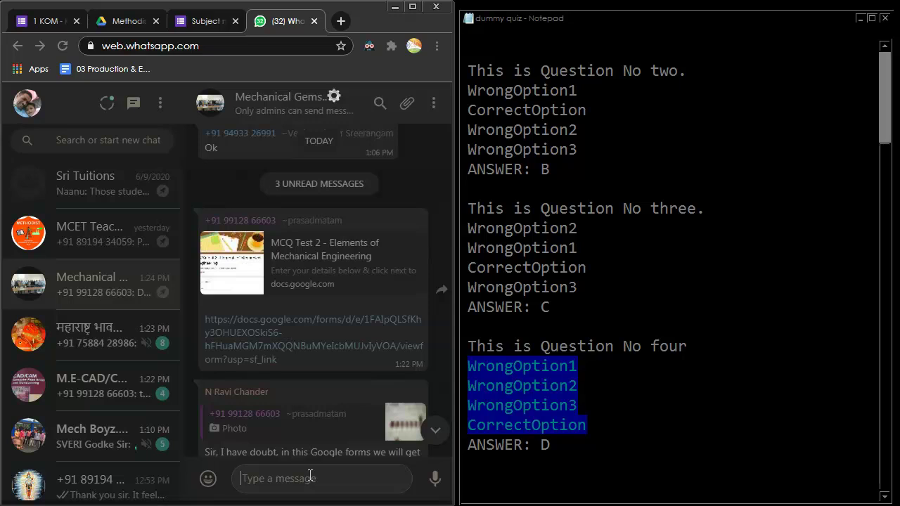
key("ctrl+v")
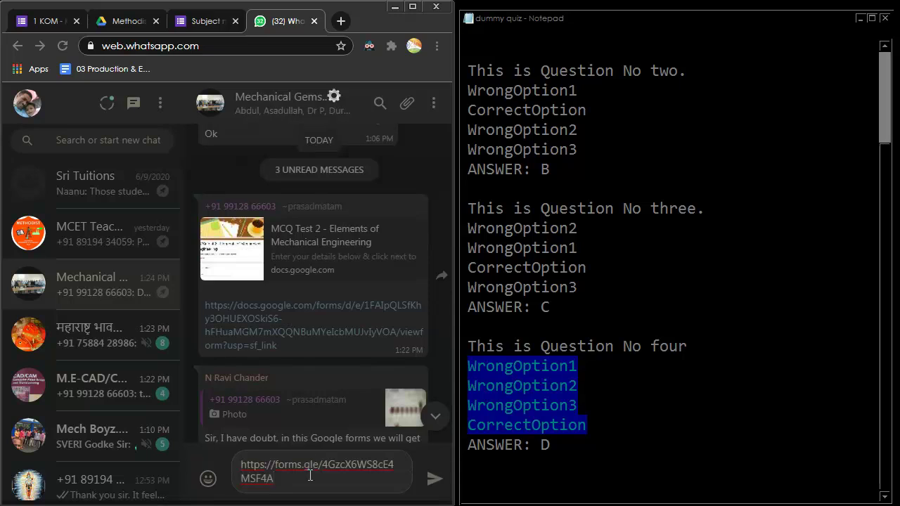
key("Return")
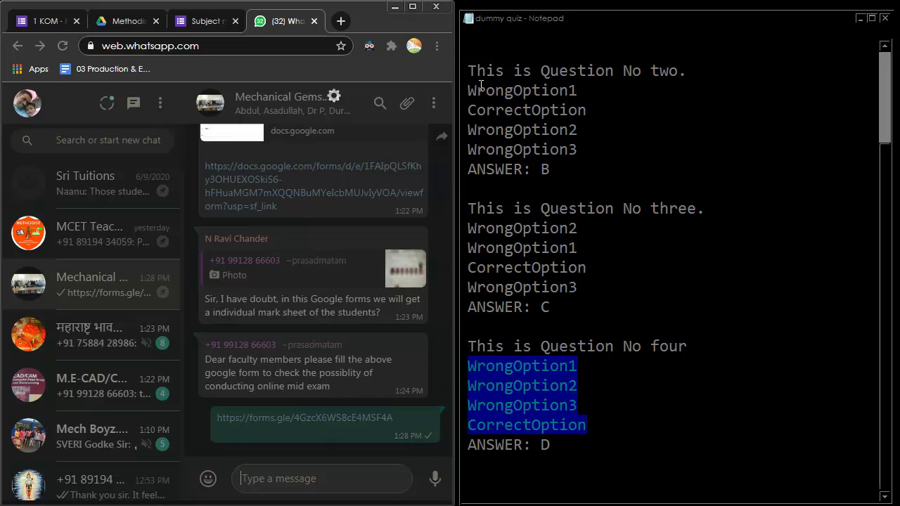
left_click(194, 24)
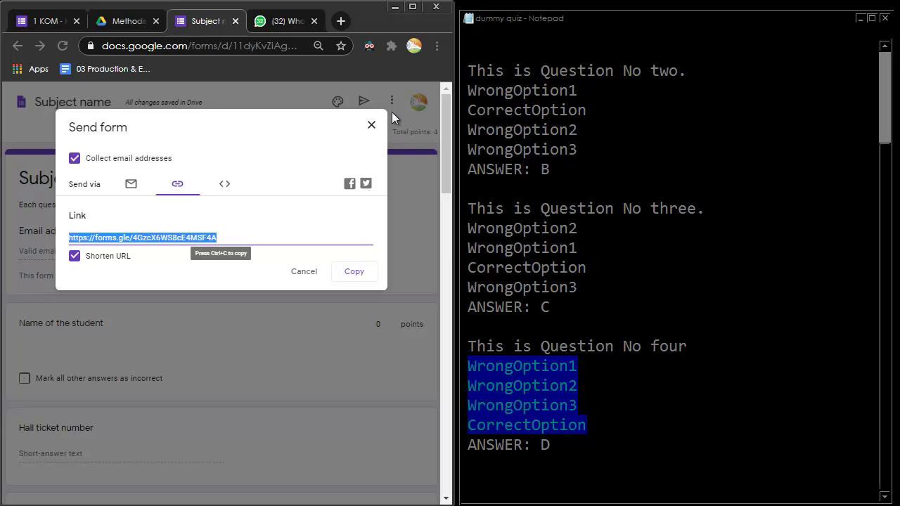
left_click(371, 125)
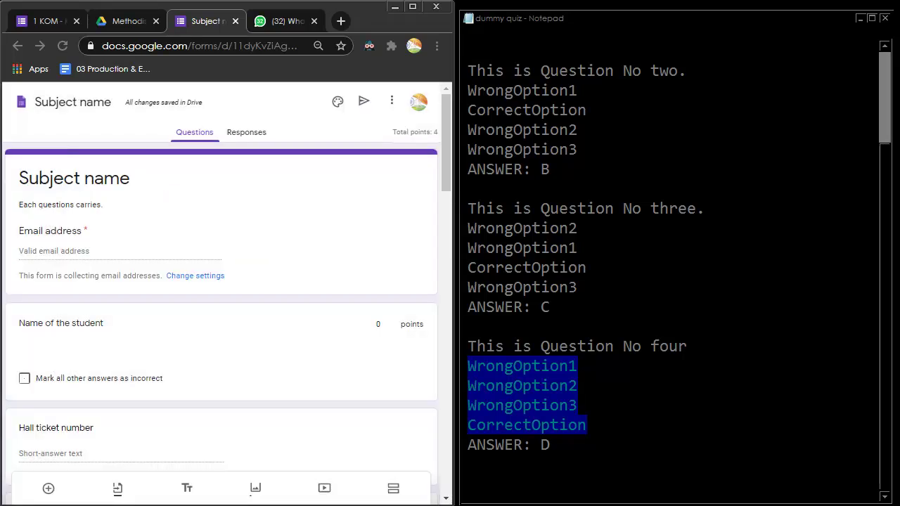